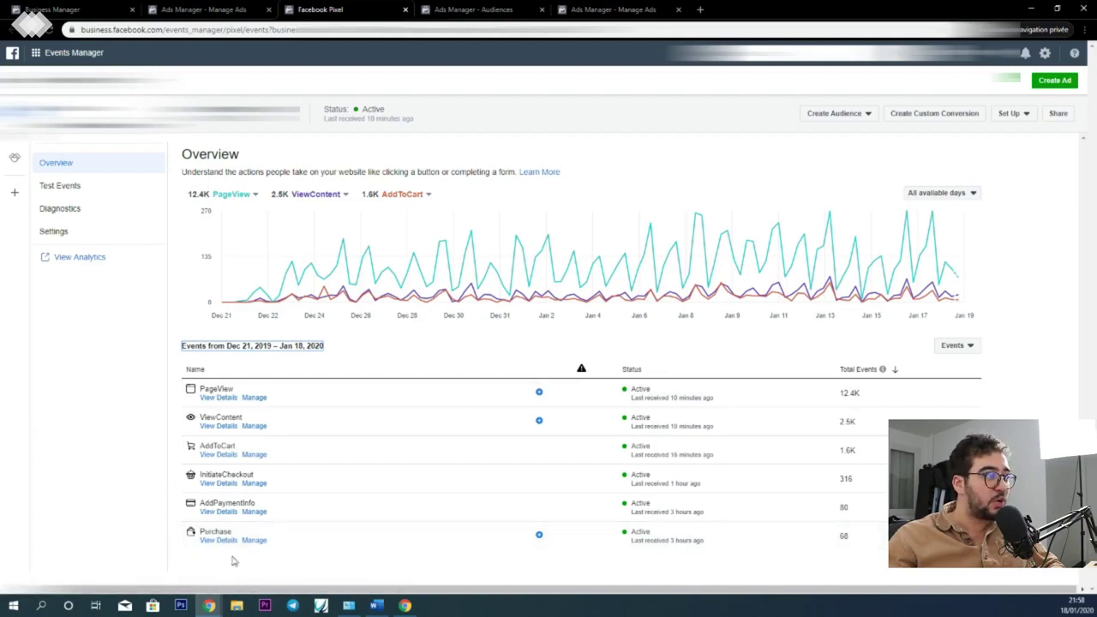
Open the Audiences list and review the saved, lookalike and website custom audiences.
{"action": "left_click", "coordinate": [471, 9]}
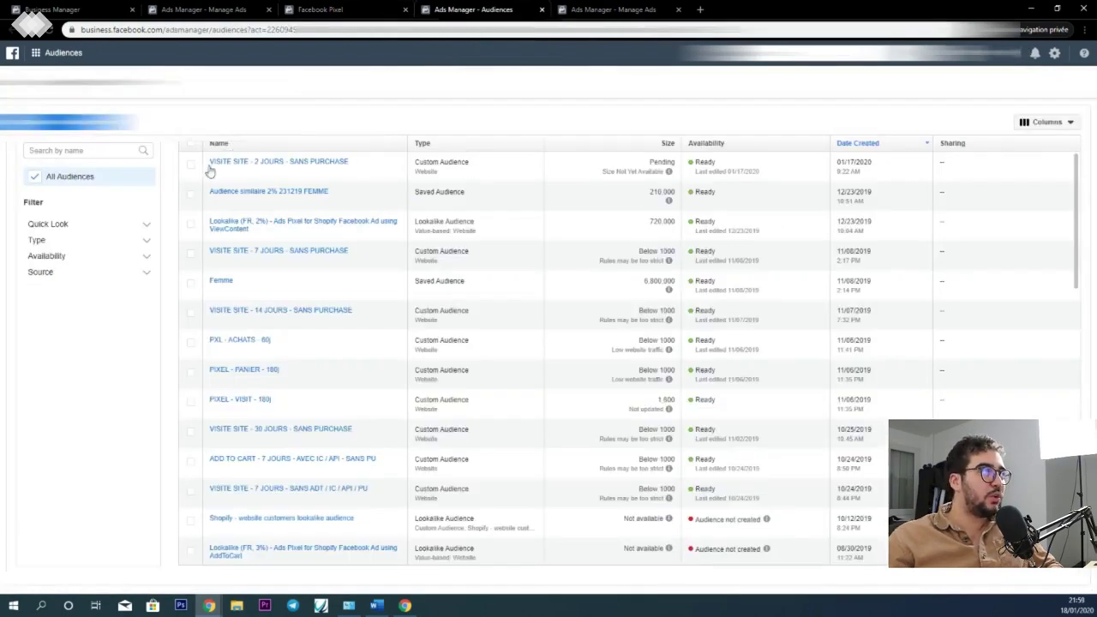
{"action": "mouse_move", "coordinate": [303, 200]}
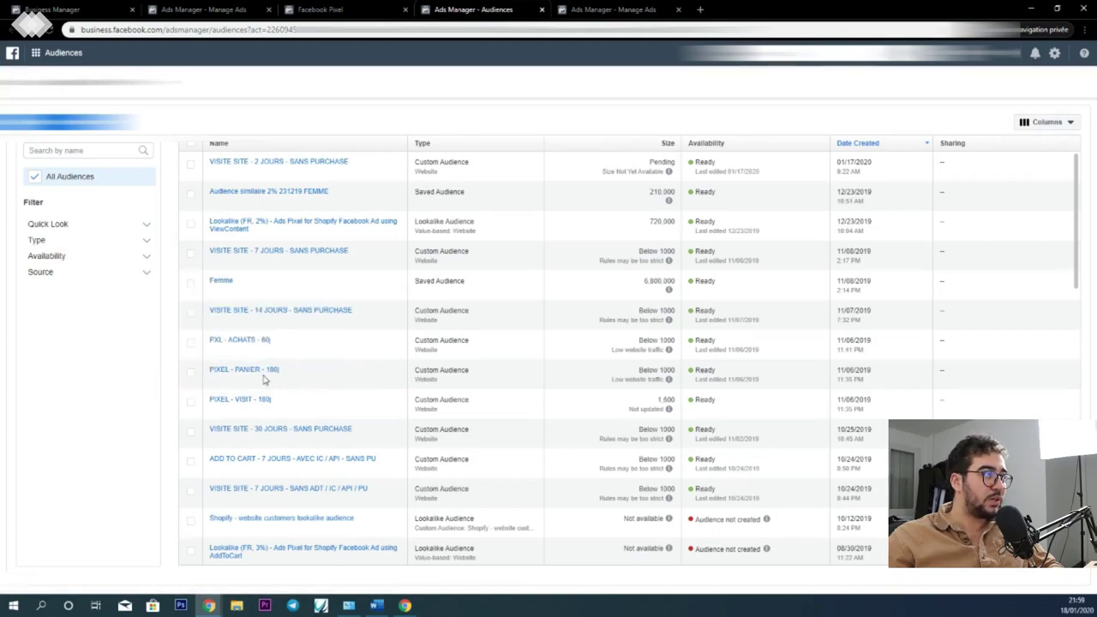
{"action": "mouse_move", "coordinate": [274, 377]}
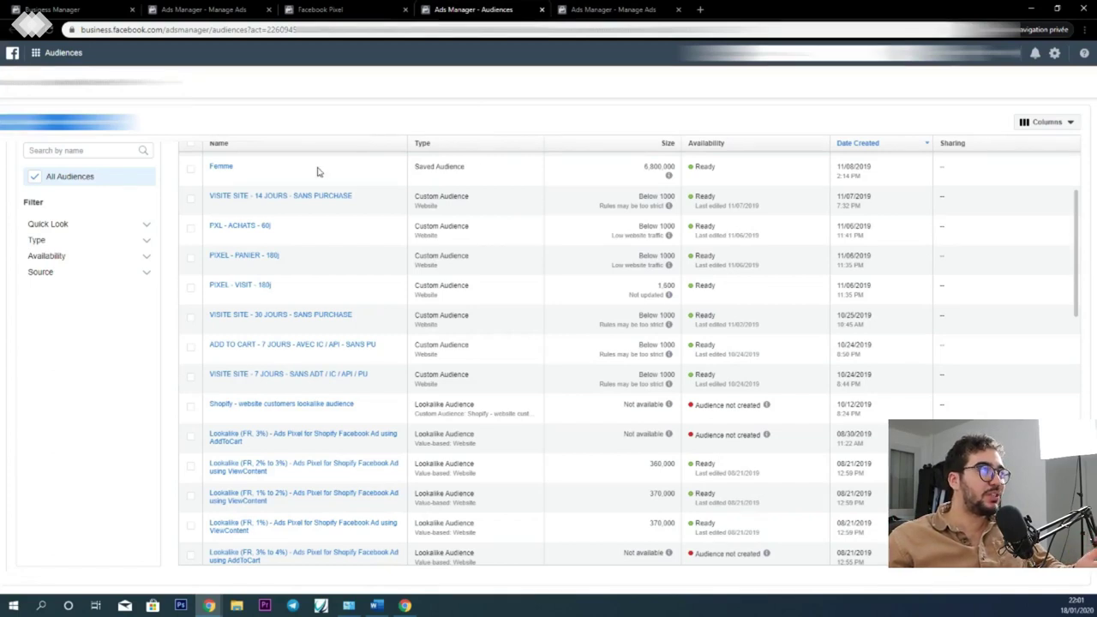
{"action": "left_click", "coordinate": [190, 198]}
{"action": "left_click", "coordinate": [190, 228]}
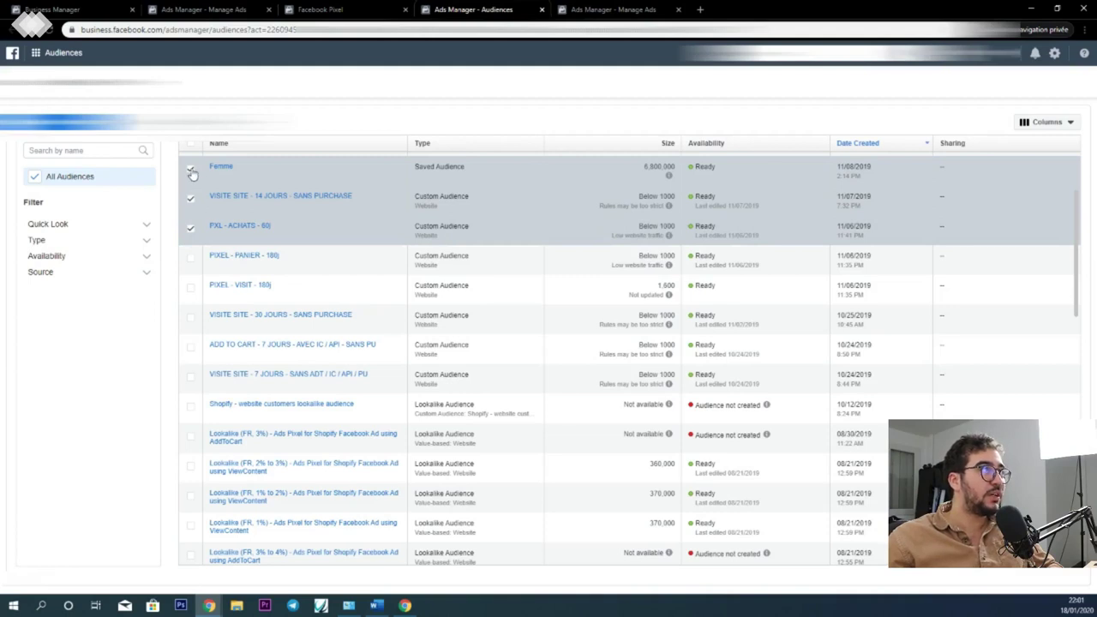
{"action": "left_click", "coordinate": [190, 198]}
{"action": "left_click", "coordinate": [190, 168]}
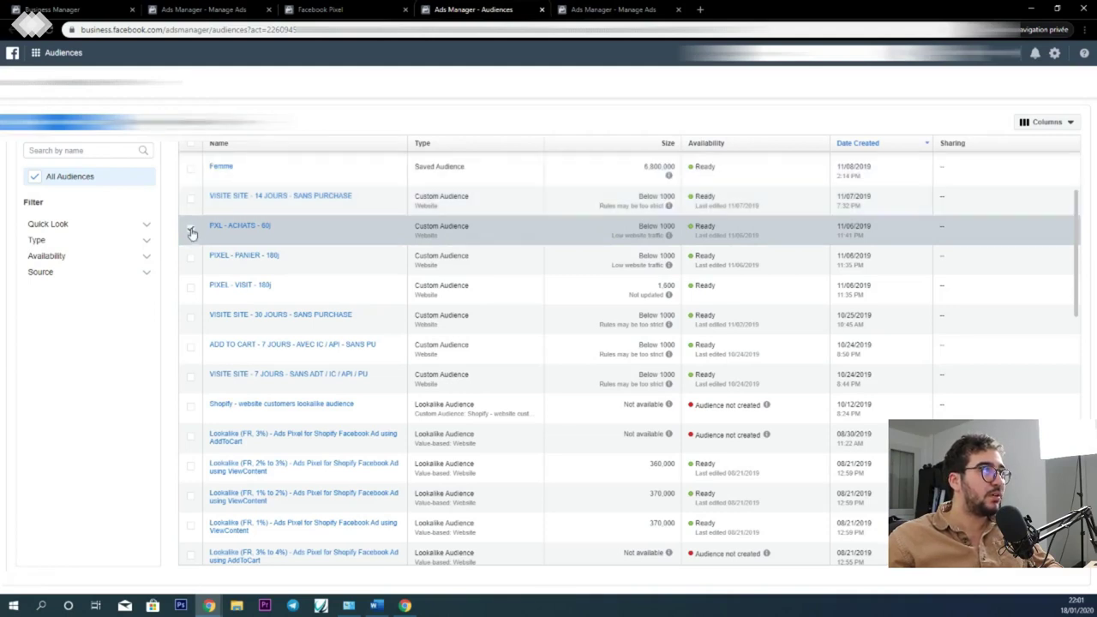
{"action": "left_click", "coordinate": [191, 229]}
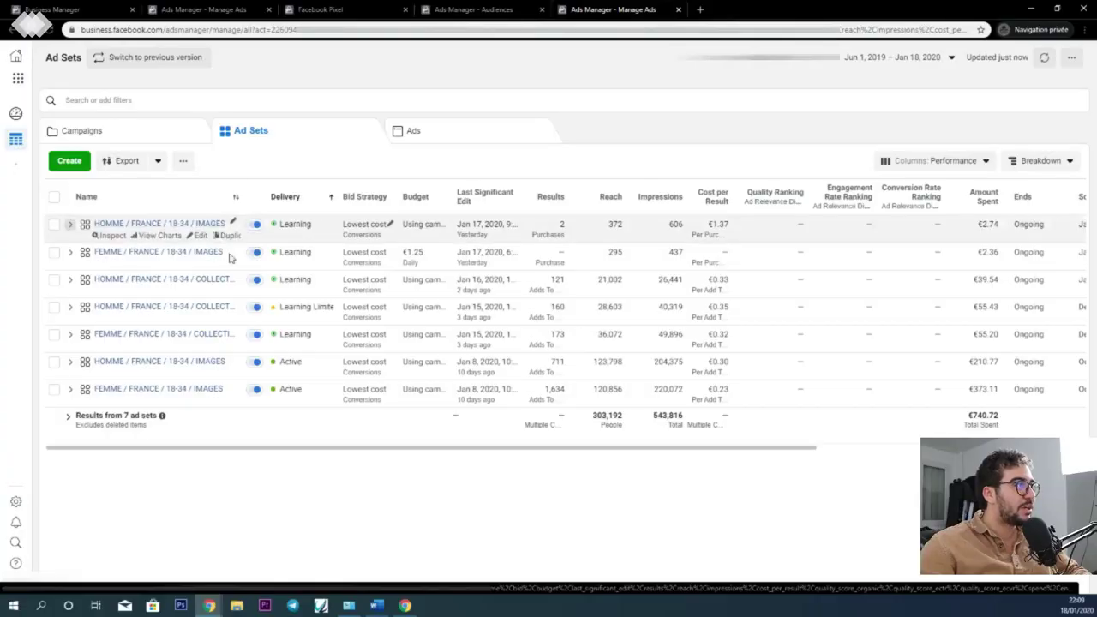
Review the ad sets and the full list of individual ads with their delivery status in Ads Manager.
{"action": "mouse_move", "coordinate": [335, 232]}
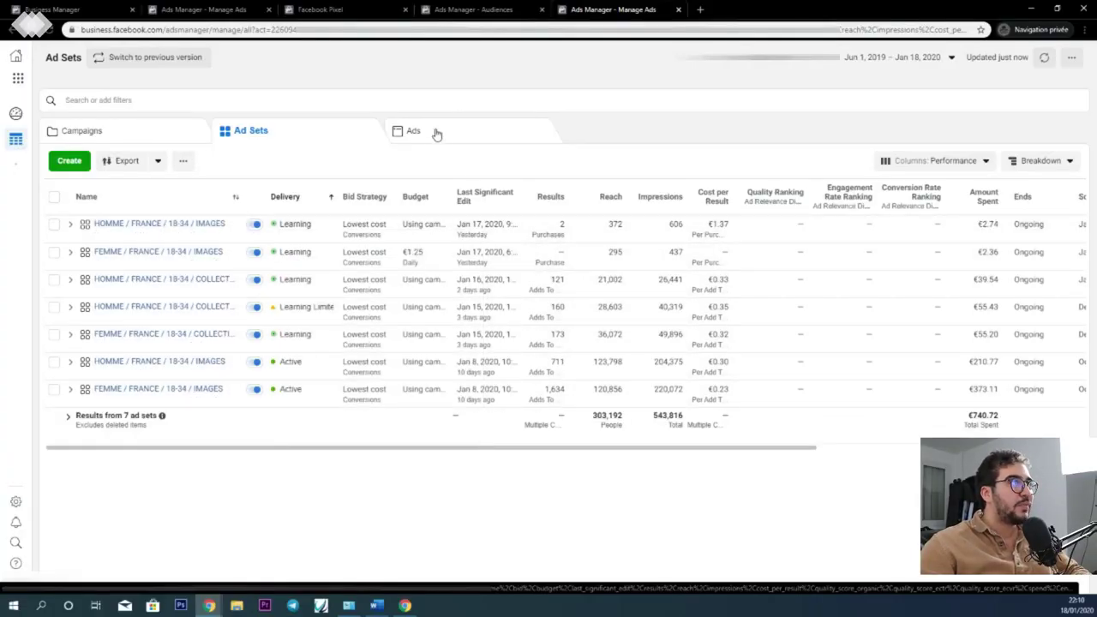
{"action": "left_click", "coordinate": [433, 137]}
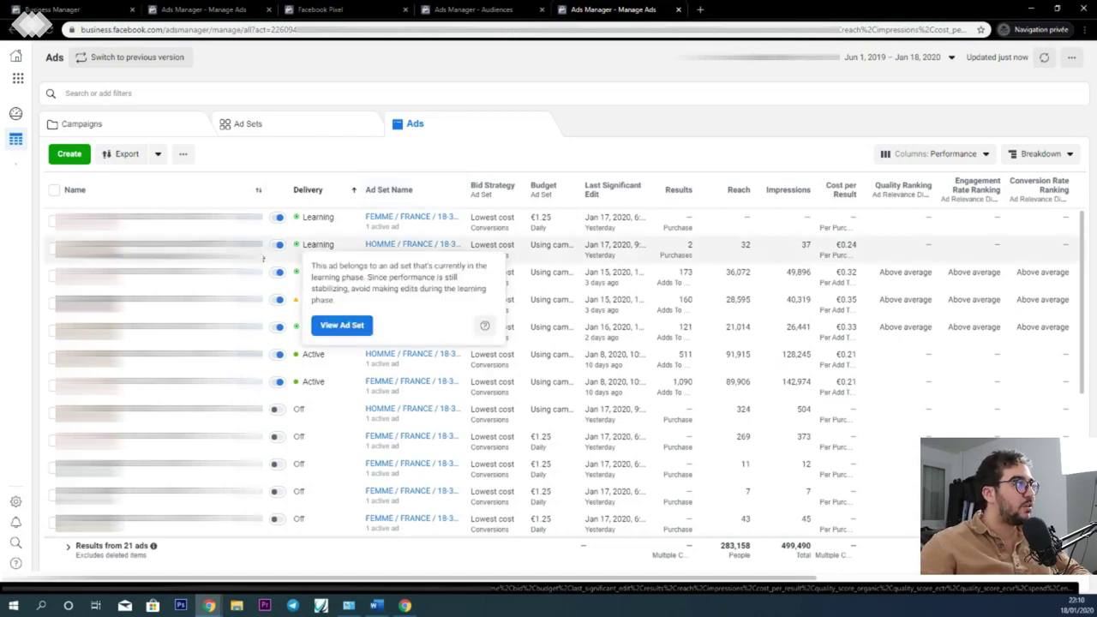
{"action": "scroll", "coordinate": [325, 304], "scroll_direction": "down", "scroll_amount": 3}
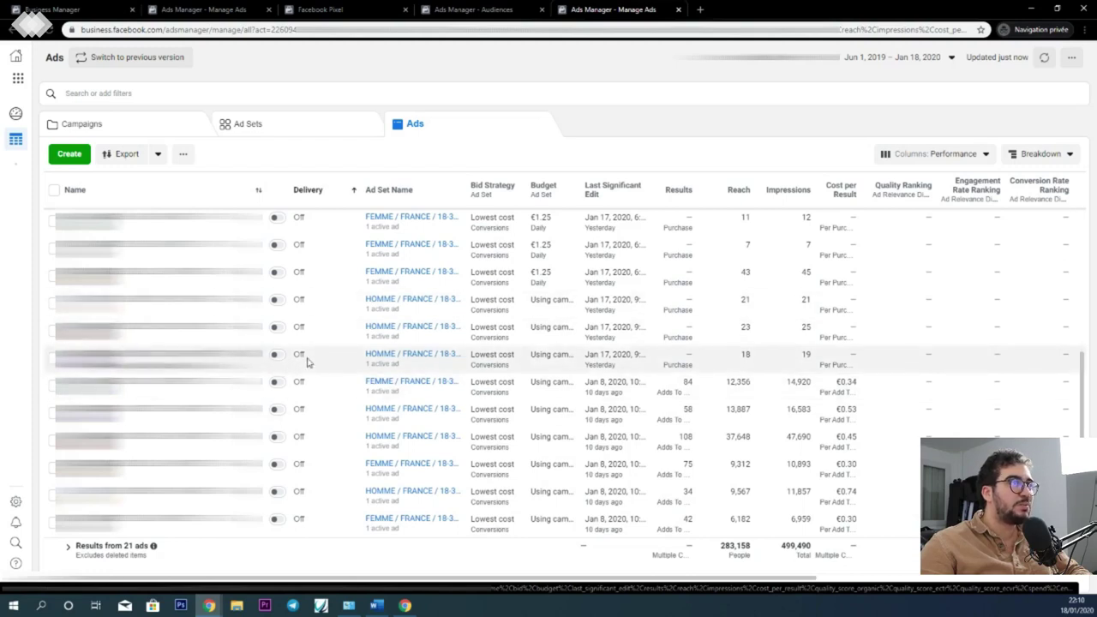
{"action": "scroll", "coordinate": [309, 365], "scroll_direction": "up", "scroll_amount": 3}
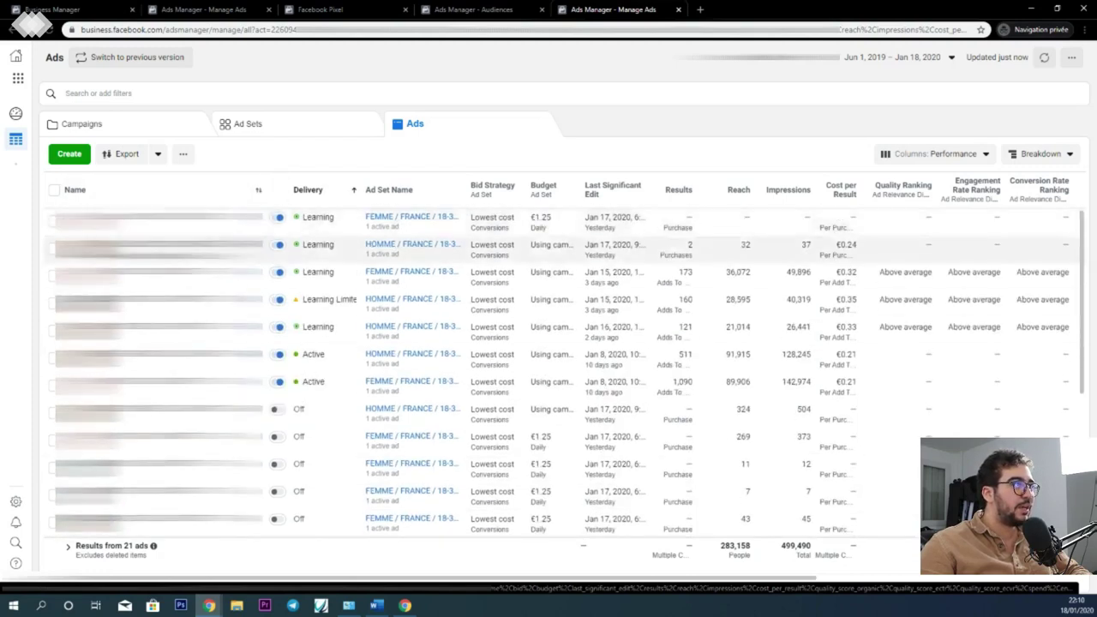
Examine the campaigns' budgets, results, cost per result, amount spent, link clicks and website purchases.
{"action": "left_click", "coordinate": [143, 128]}
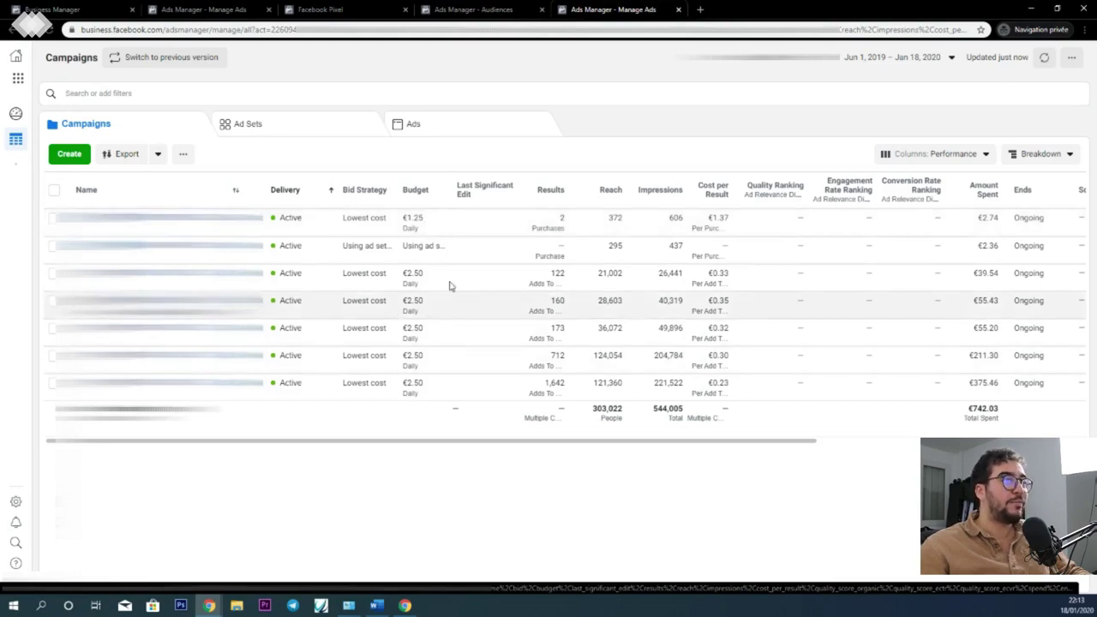
{"action": "left_click_drag", "start_coordinate": [599, 439], "coordinate": [622, 443]}
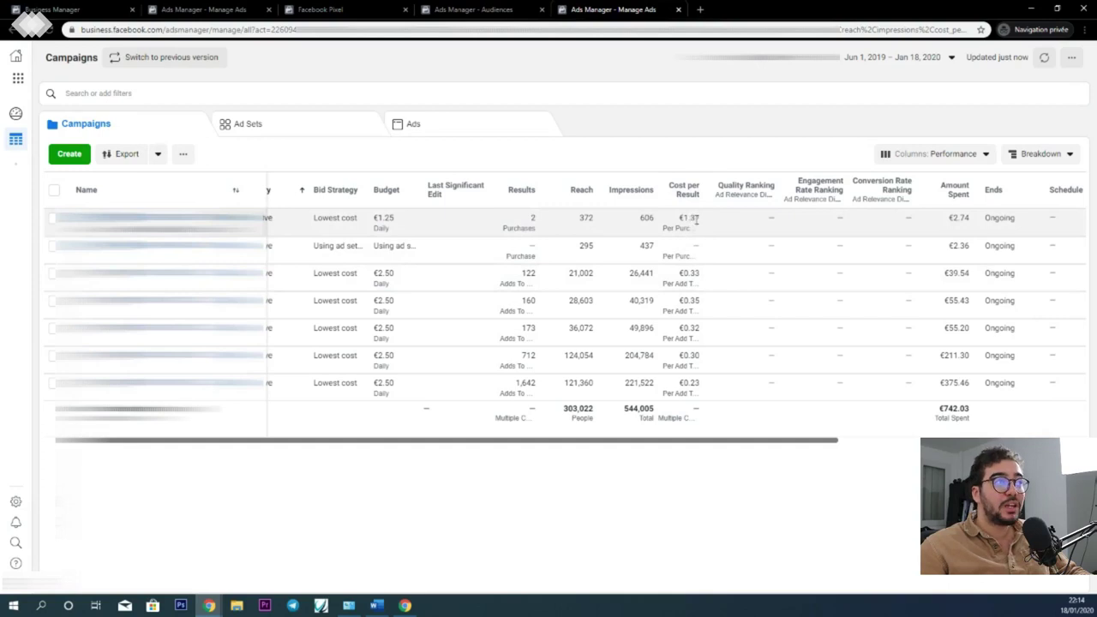
{"action": "mouse_move", "coordinate": [695, 201]}
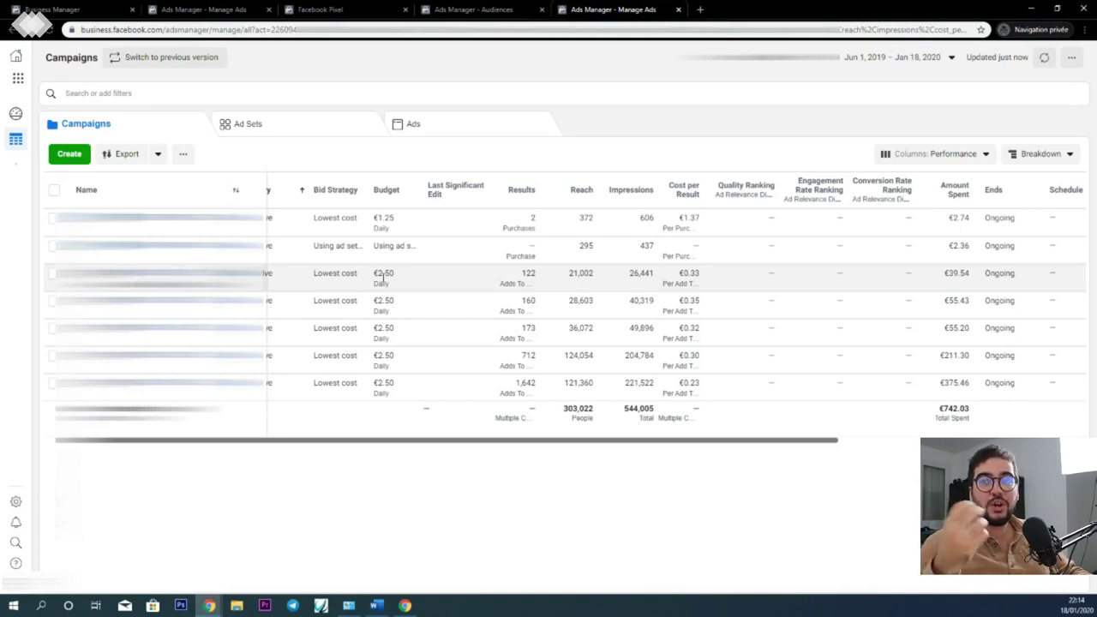
{"action": "scroll", "coordinate": [883, 259], "scroll_direction": "right", "scroll_amount": 2}
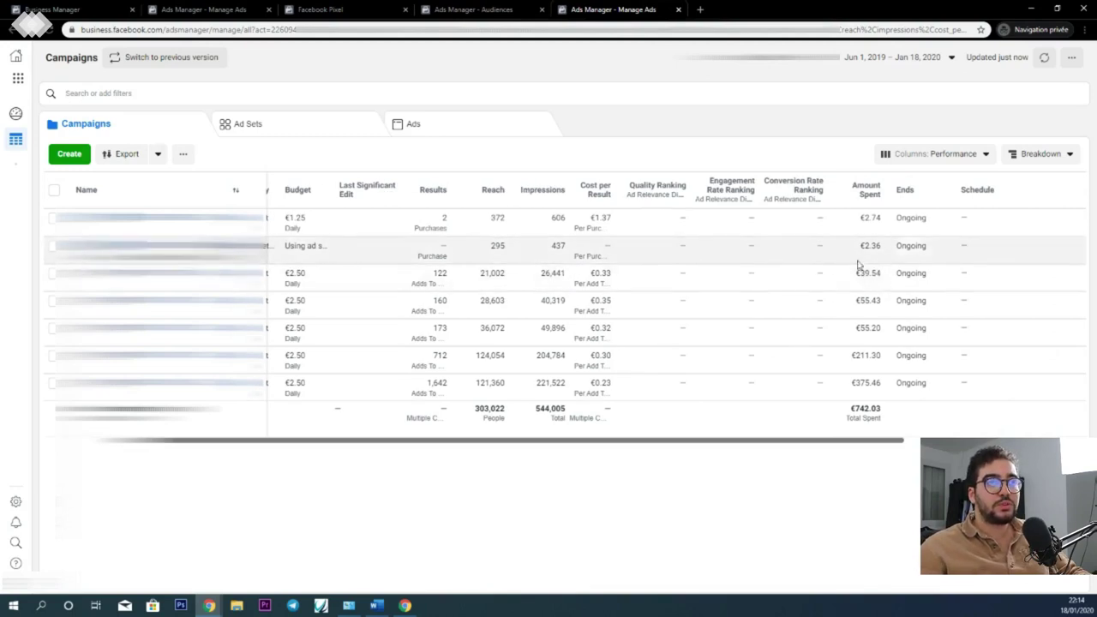
{"action": "left_click_drag", "start_coordinate": [818, 442], "coordinate": [1011, 431]}
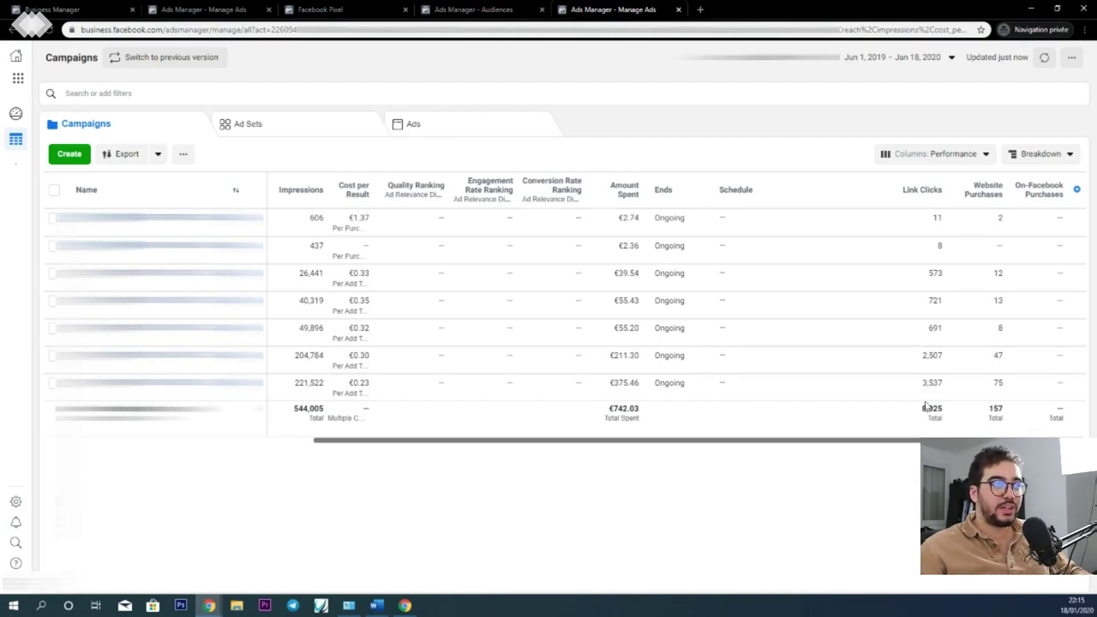
{"action": "scroll", "coordinate": [925, 406], "scroll_direction": "left", "scroll_amount": 10}
Examine the ad sets' delivery status and learning phase progress, along with their results, spend and schedule.
{"action": "left_click", "coordinate": [262, 127]}
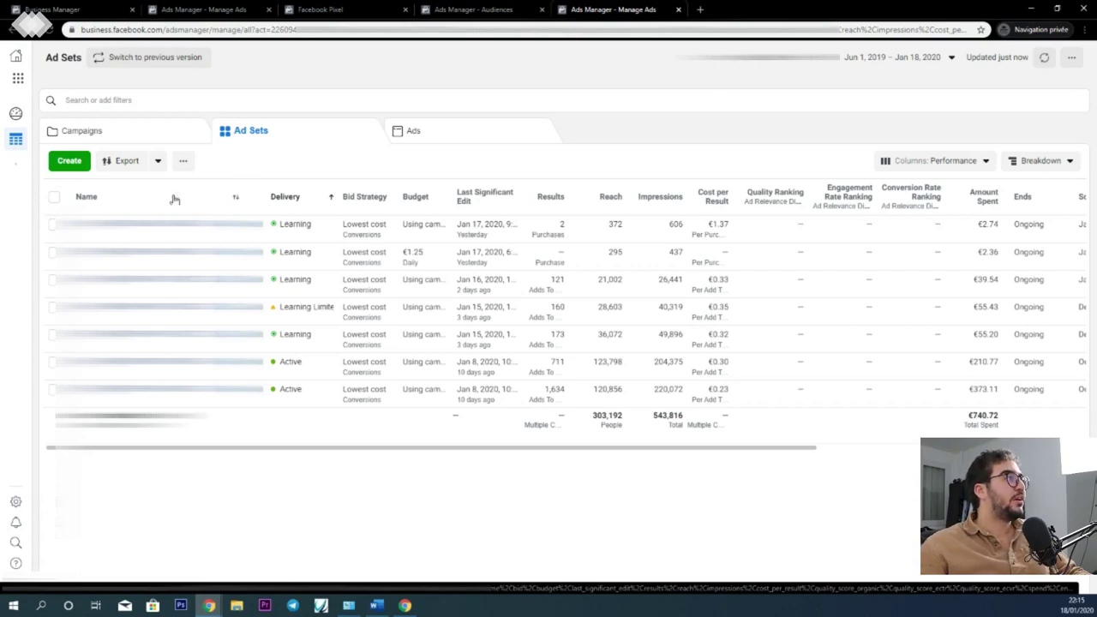
{"action": "mouse_move", "coordinate": [307, 296]}
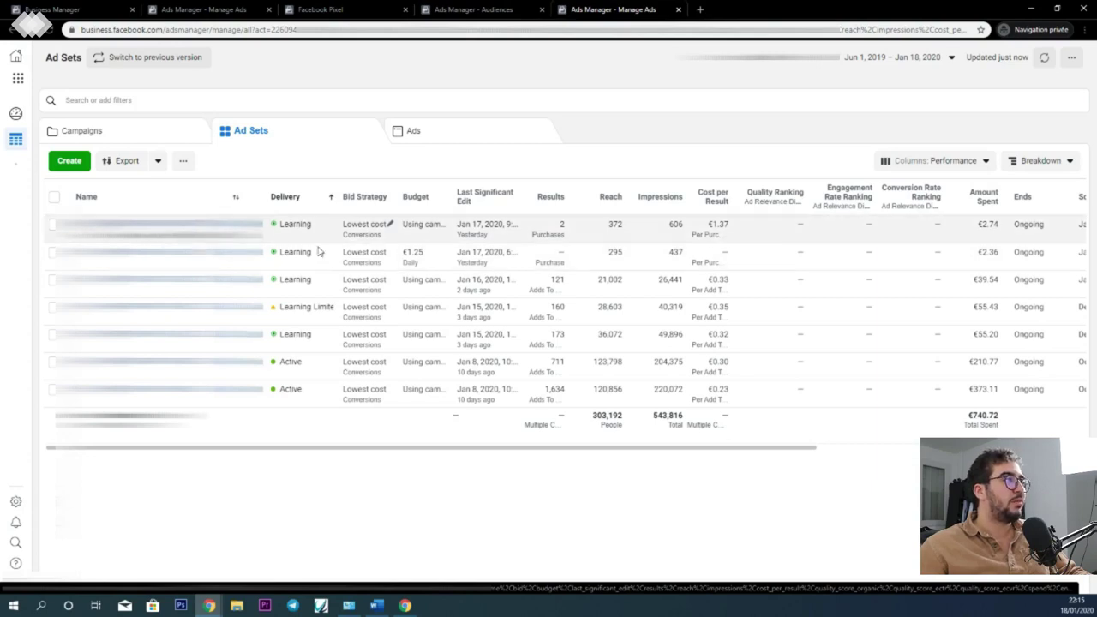
{"action": "mouse_move", "coordinate": [319, 252]}
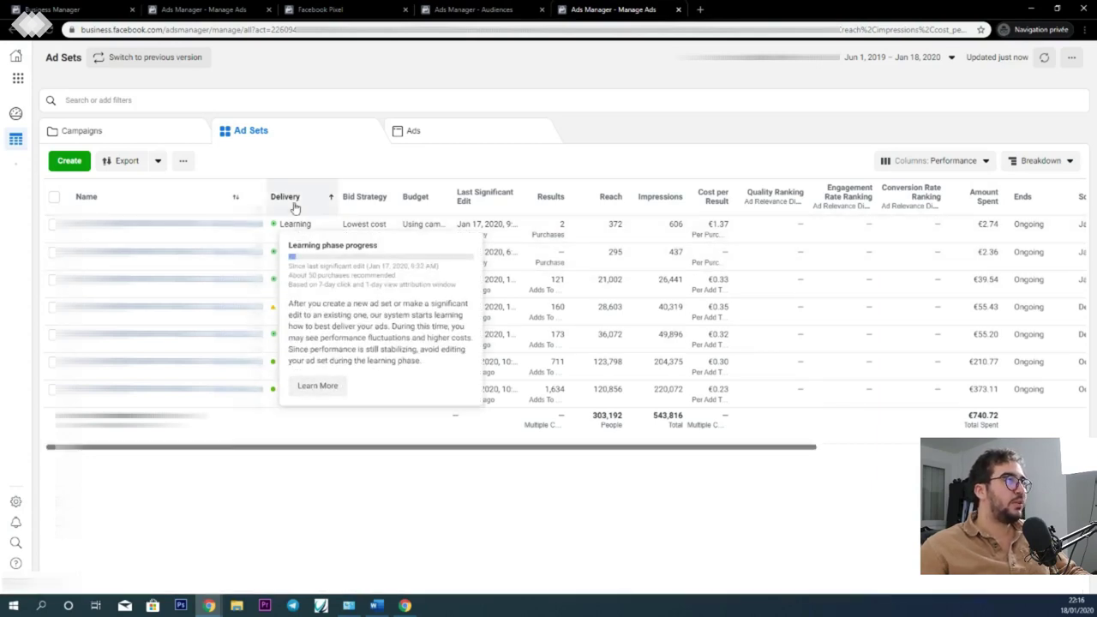
{"action": "mouse_move", "coordinate": [295, 225]}
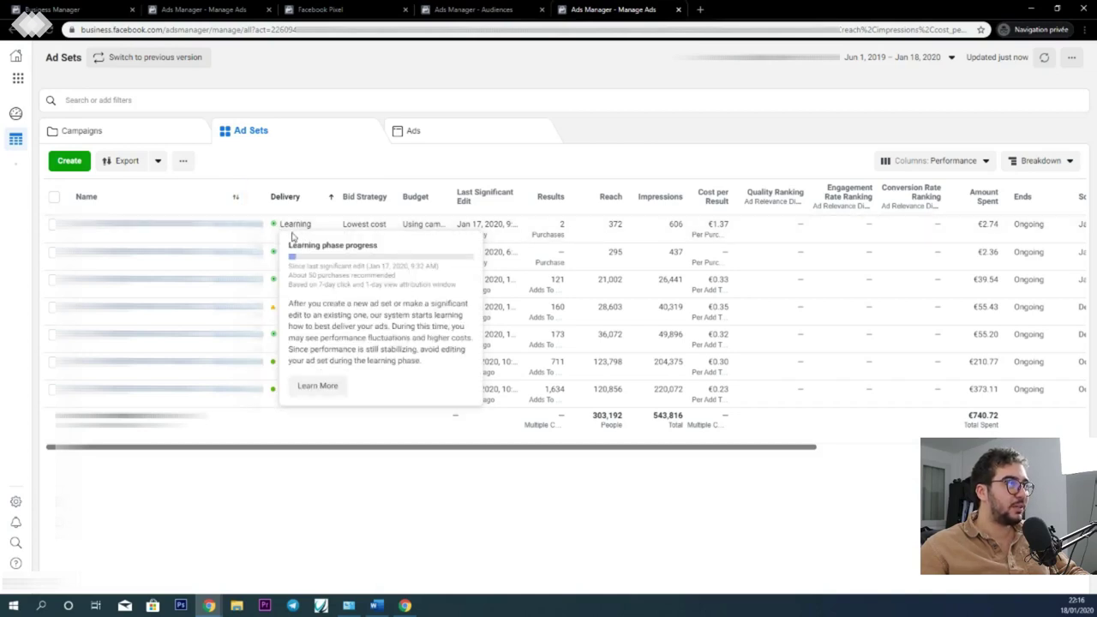
{"action": "mouse_move", "coordinate": [296, 335]}
{"action": "mouse_move", "coordinate": [323, 316]}
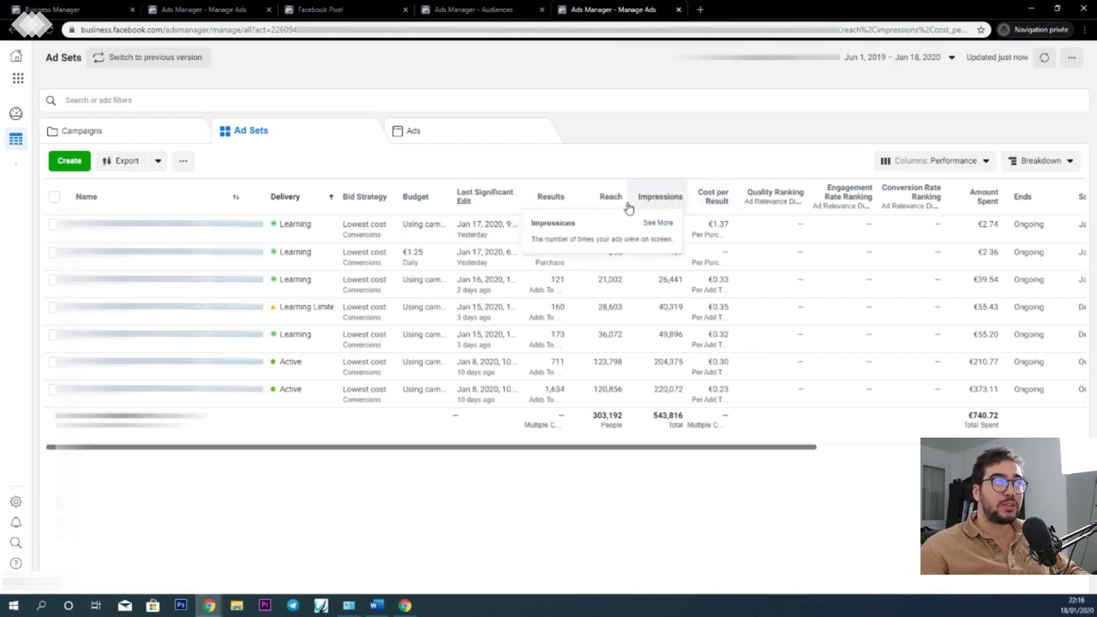
{"action": "left_click_drag", "start_coordinate": [710, 449], "coordinate": [850, 455]}
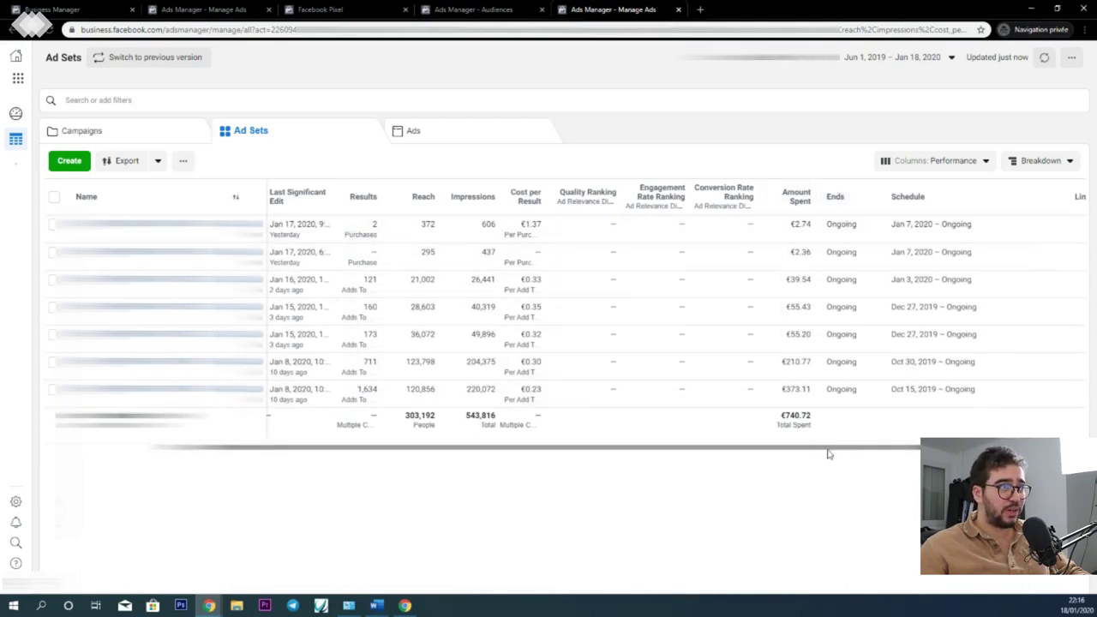
{"action": "left_click_drag", "start_coordinate": [827, 453], "coordinate": [440, 140]}
Compare the running ads with the switched-off ads across the whole ads list.
{"action": "left_click", "coordinate": [441, 138]}
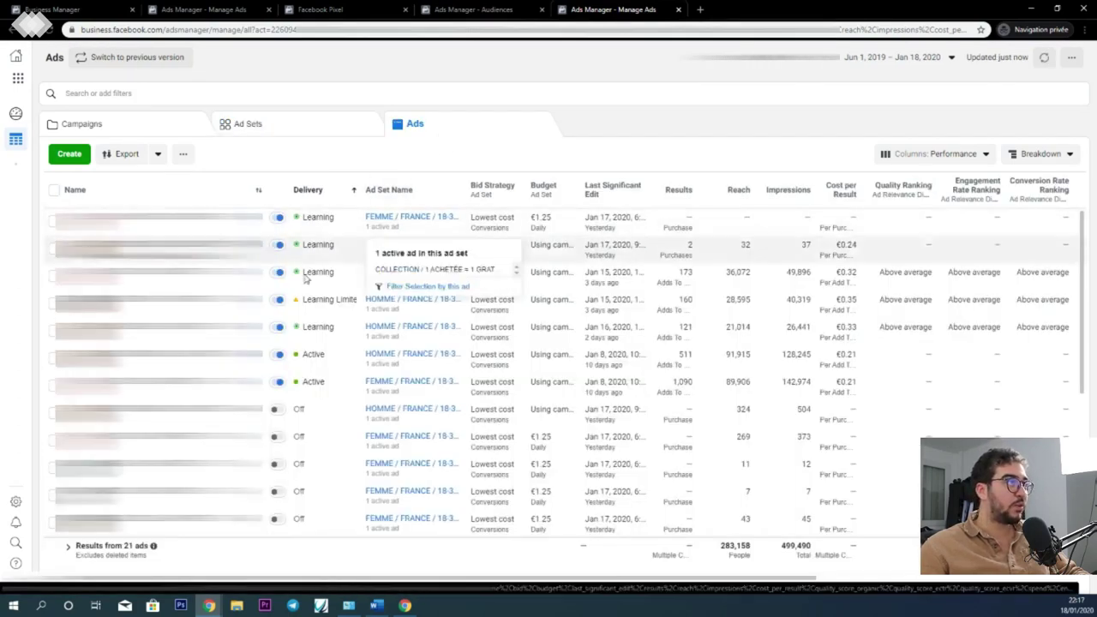
{"action": "scroll", "coordinate": [289, 303], "scroll_direction": "down", "scroll_amount": 5}
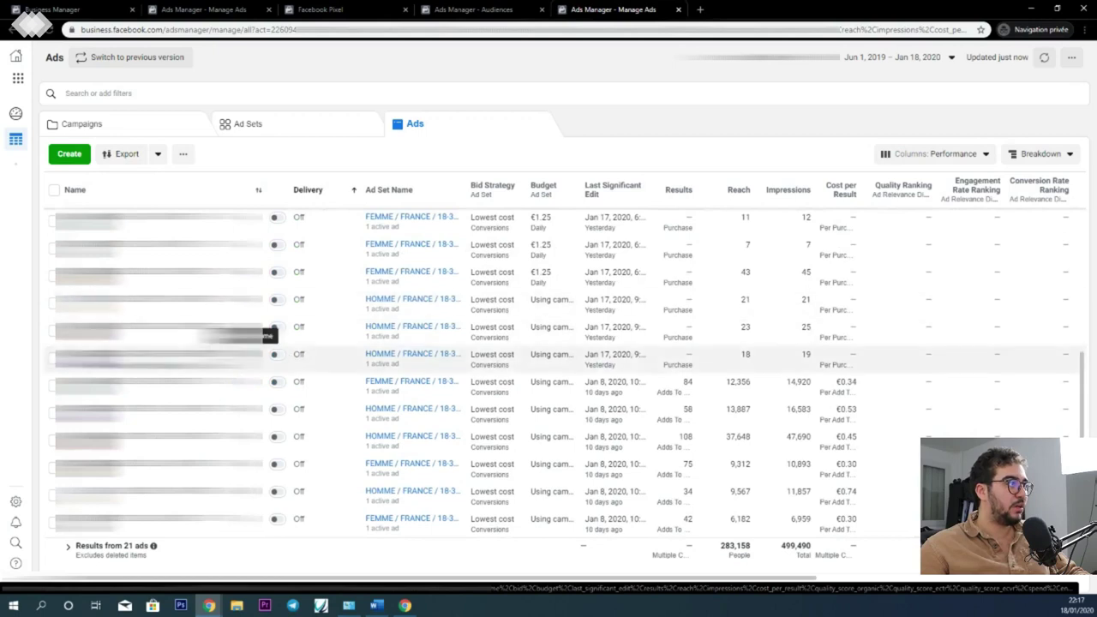
{"action": "scroll", "coordinate": [282, 416], "scroll_direction": "up", "scroll_amount": 5}
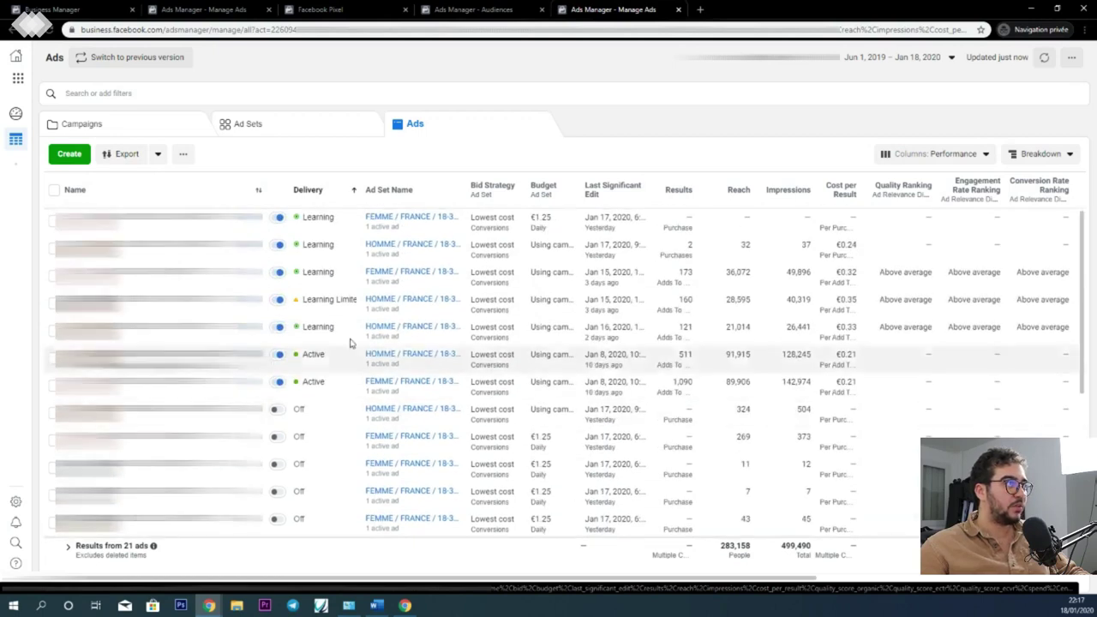
{"action": "scroll", "coordinate": [300, 441], "scroll_direction": "down", "scroll_amount": 5}
{"action": "scroll", "coordinate": [290, 423], "scroll_direction": "up", "scroll_amount": 5}
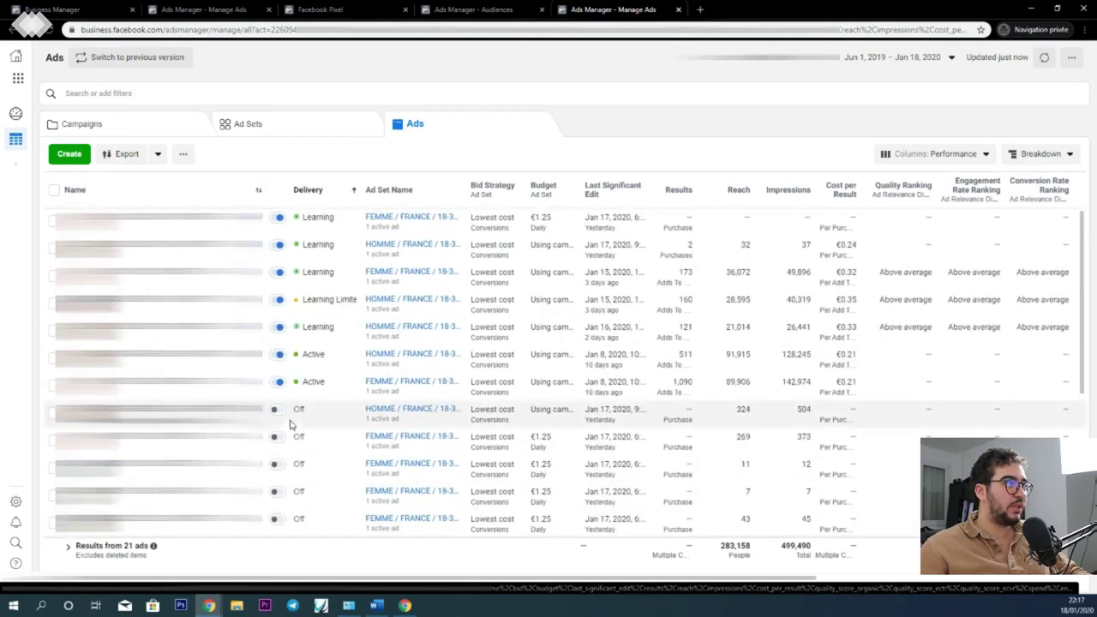
{"action": "mouse_move", "coordinate": [279, 272]}
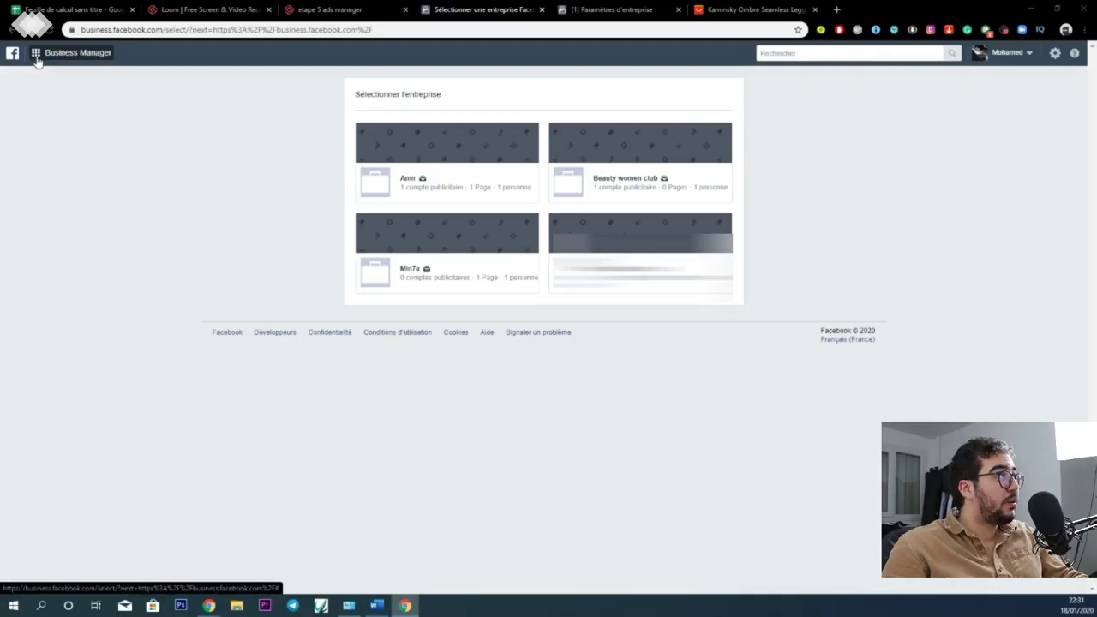
Open the Gestionnaire de publicités from Business Manager and dismiss the ad-blocker notice.
{"action": "left_click", "coordinate": [36, 53]}
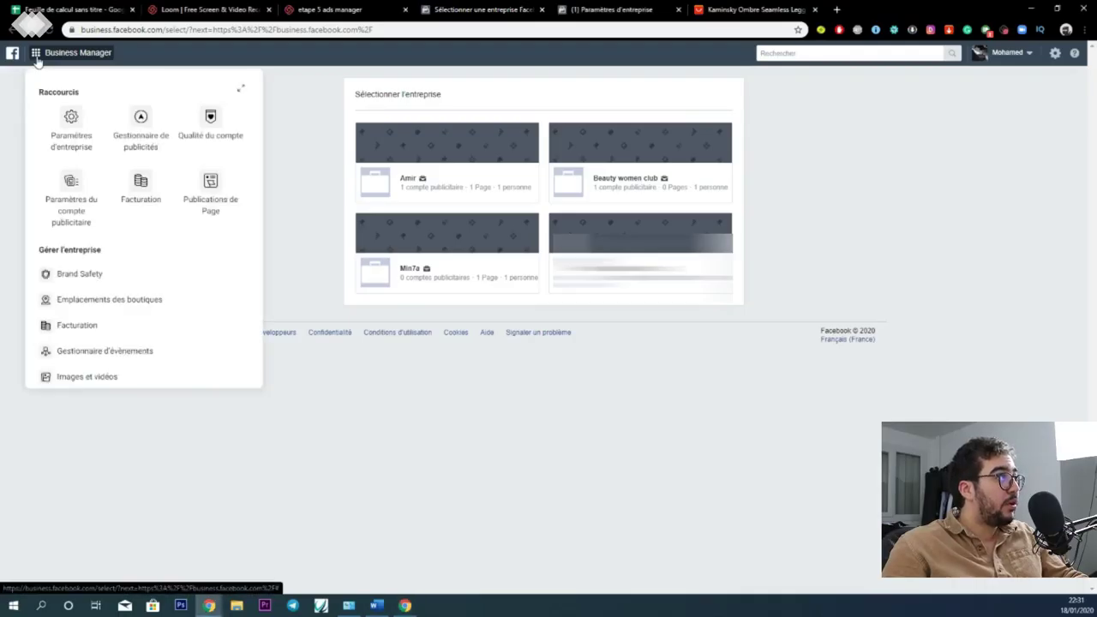
{"action": "left_click", "coordinate": [142, 124]}
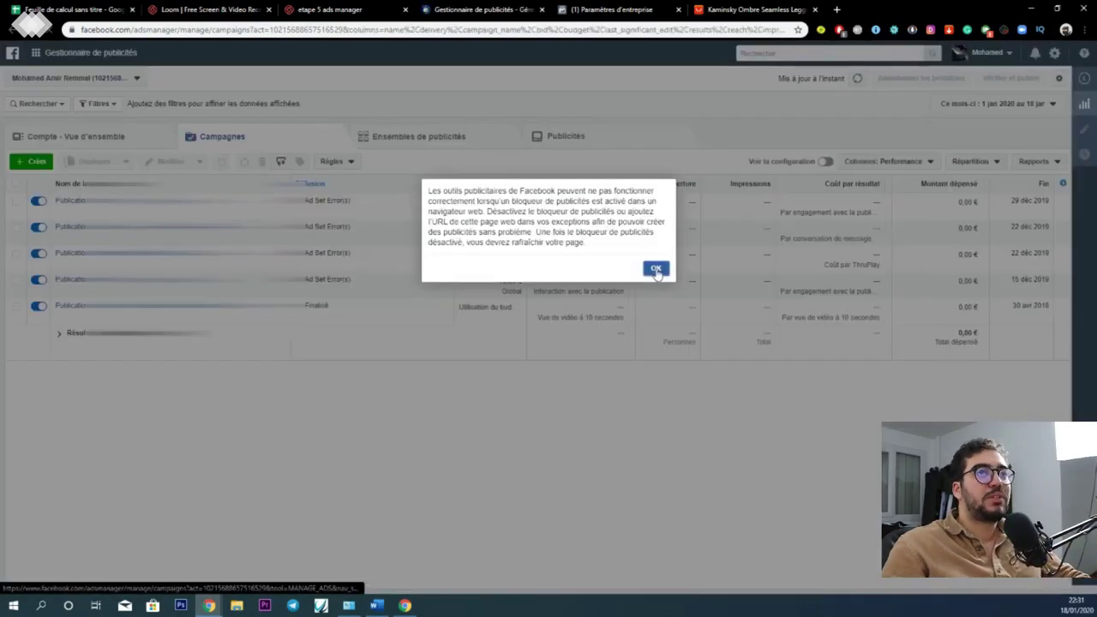
{"action": "left_click", "coordinate": [655, 270]}
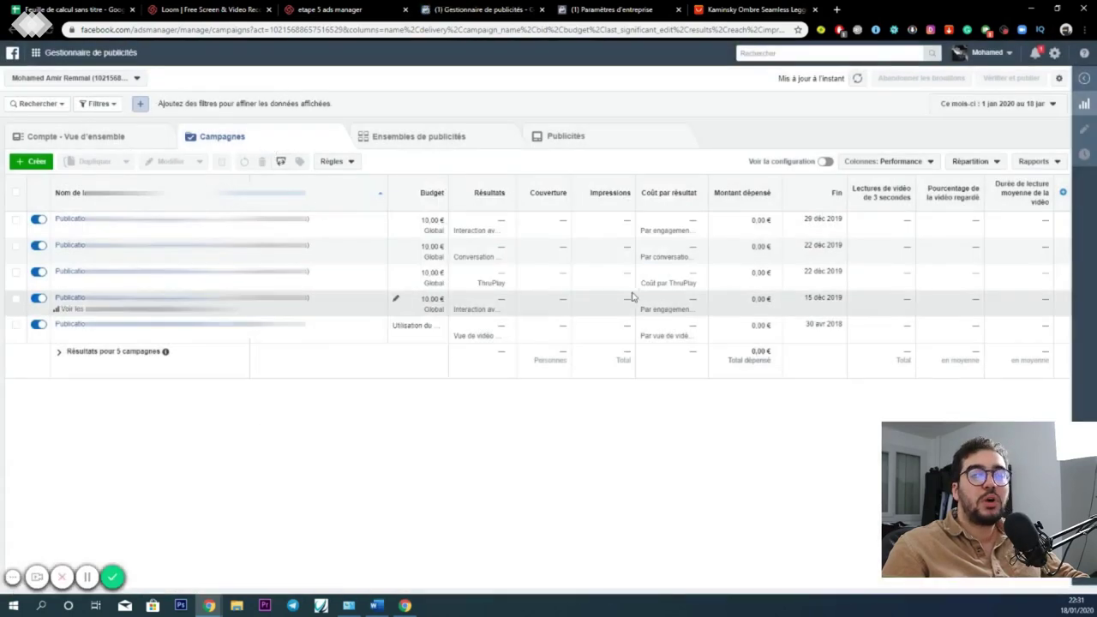
Start creating a new campaign with Conversions as its marketing objective.
{"action": "left_click", "coordinate": [32, 163]}
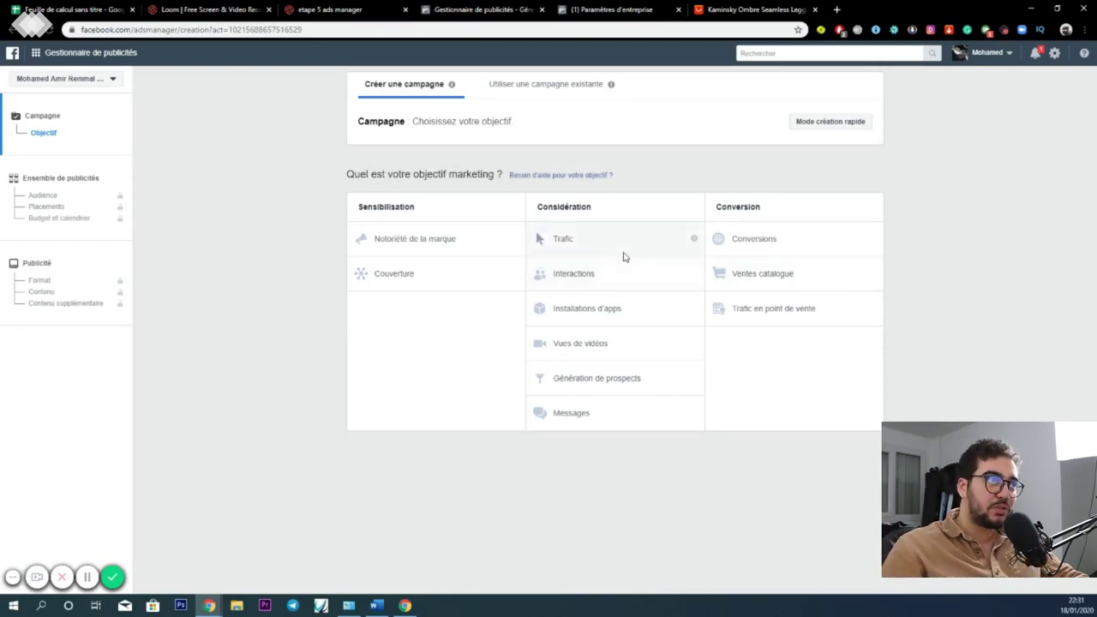
{"action": "mouse_move", "coordinate": [470, 241]}
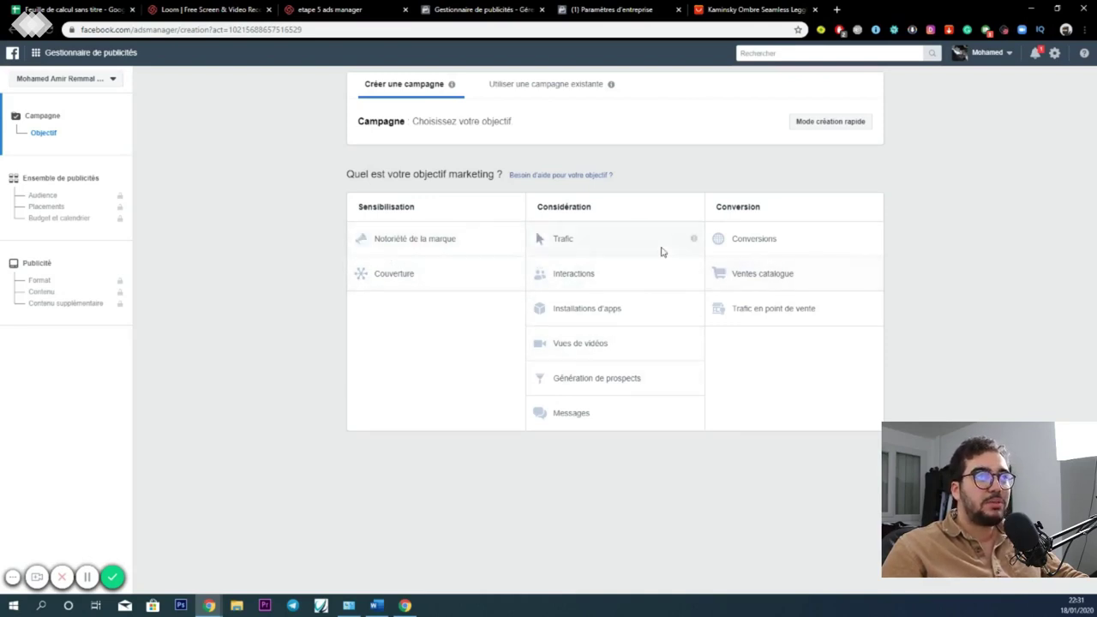
{"action": "left_click", "coordinate": [747, 241]}
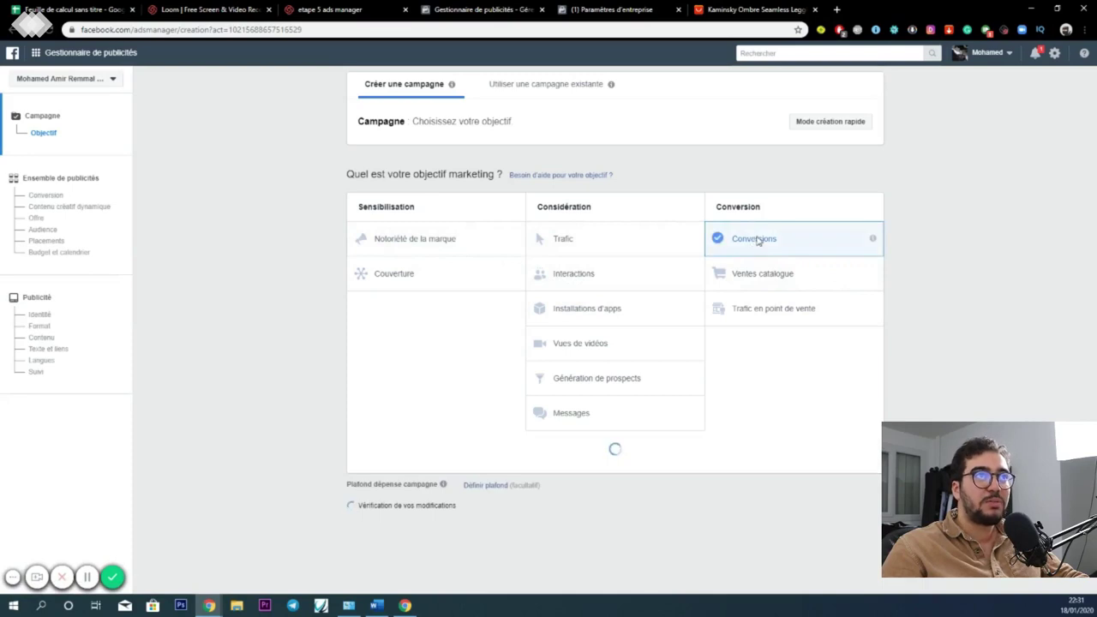
Name the new Conversions campaign "CONVERSION VERSION 1".
{"action": "scroll", "coordinate": [553, 415], "scroll_direction": "down", "scroll_amount": 3}
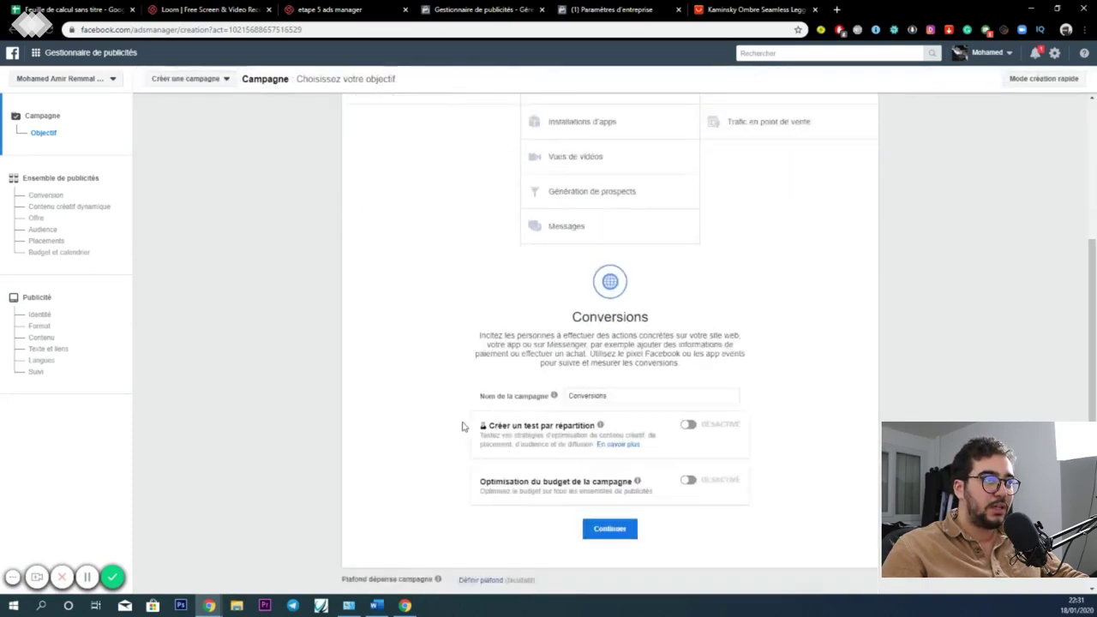
{"action": "mouse_move", "coordinate": [616, 355]}
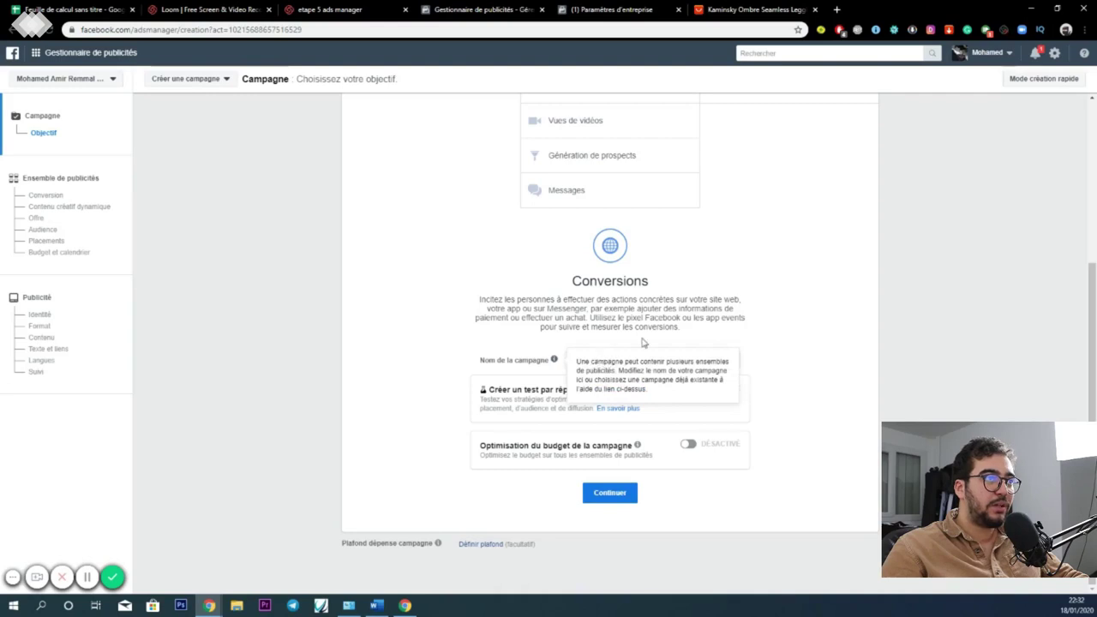
{"action": "double_click", "coordinate": [617, 361]}
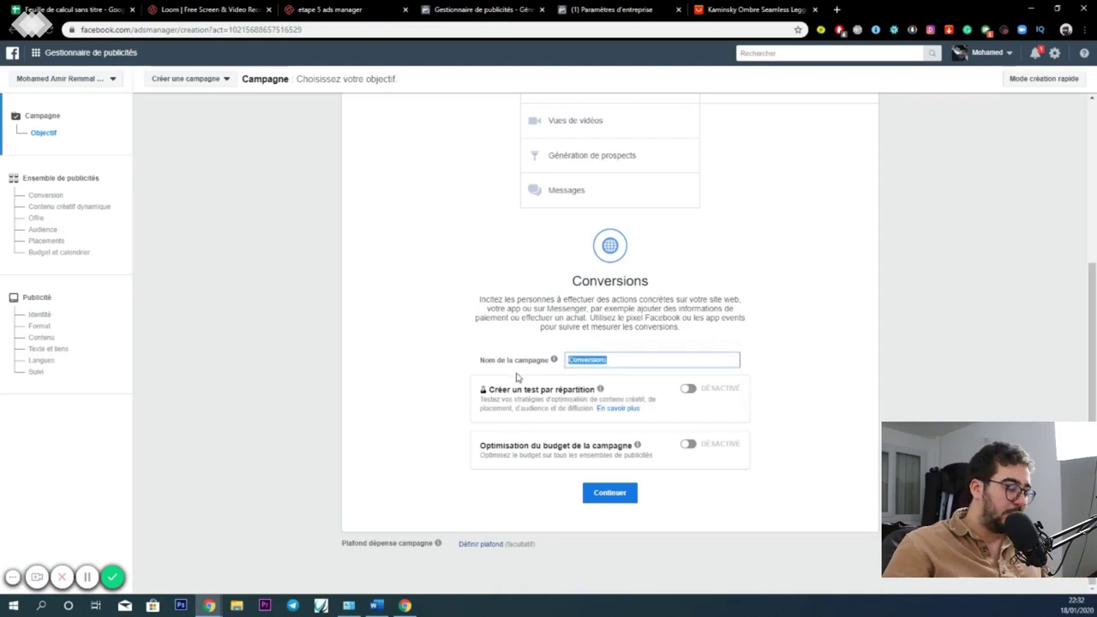
{"action": "type", "text": "conversio"}
{"action": "key", "text": "BackSpace"}
{"action": "key", "text": "BackSpace"}
{"action": "key", "text": "BackSpace"}
{"action": "key", "text": "BackSpace"}
{"action": "key", "text": "BackSpace"}
{"action": "key", "text": "BackSpace"}
{"action": "key", "text": "BackSpace"}
{"action": "type", "text": "CONVERSION VERSION 1"}
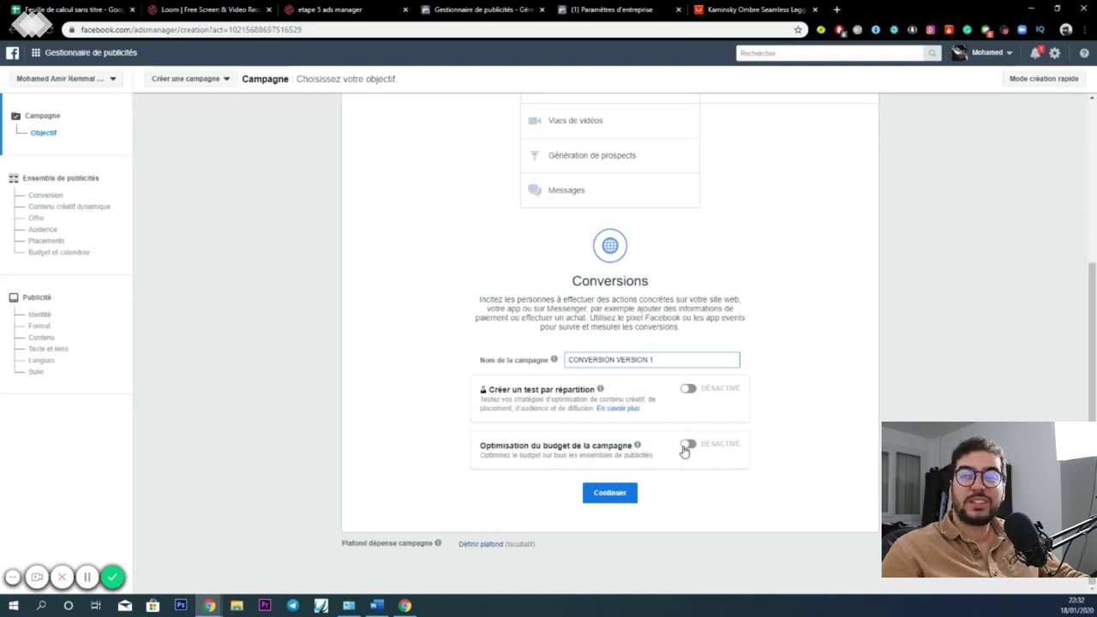
Enable campaign budget optimisation with a daily budget (Budget quotidien) of 15,00 € and continue to the ad set.
{"action": "left_click", "coordinate": [686, 446]}
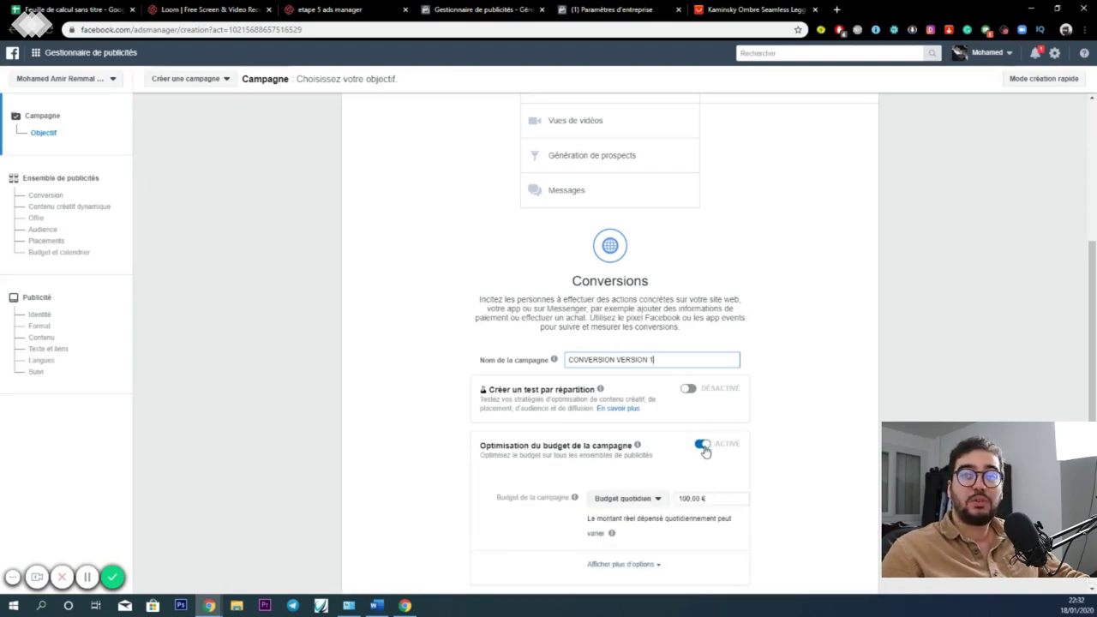
{"action": "scroll", "coordinate": [704, 451], "scroll_direction": "down", "scroll_amount": 2}
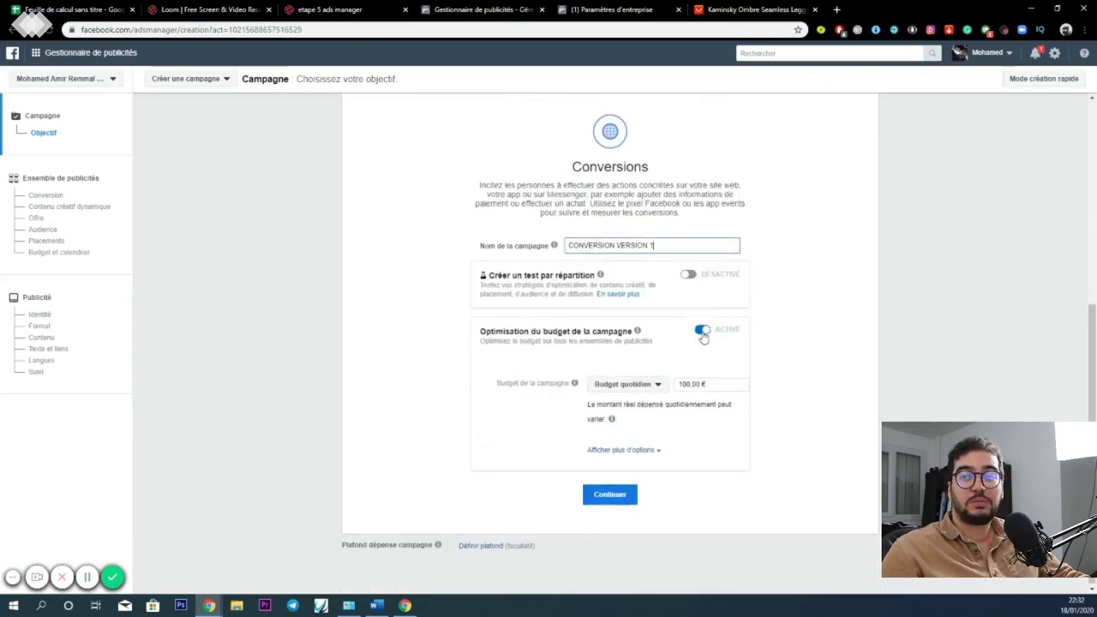
{"action": "left_click", "coordinate": [656, 387]}
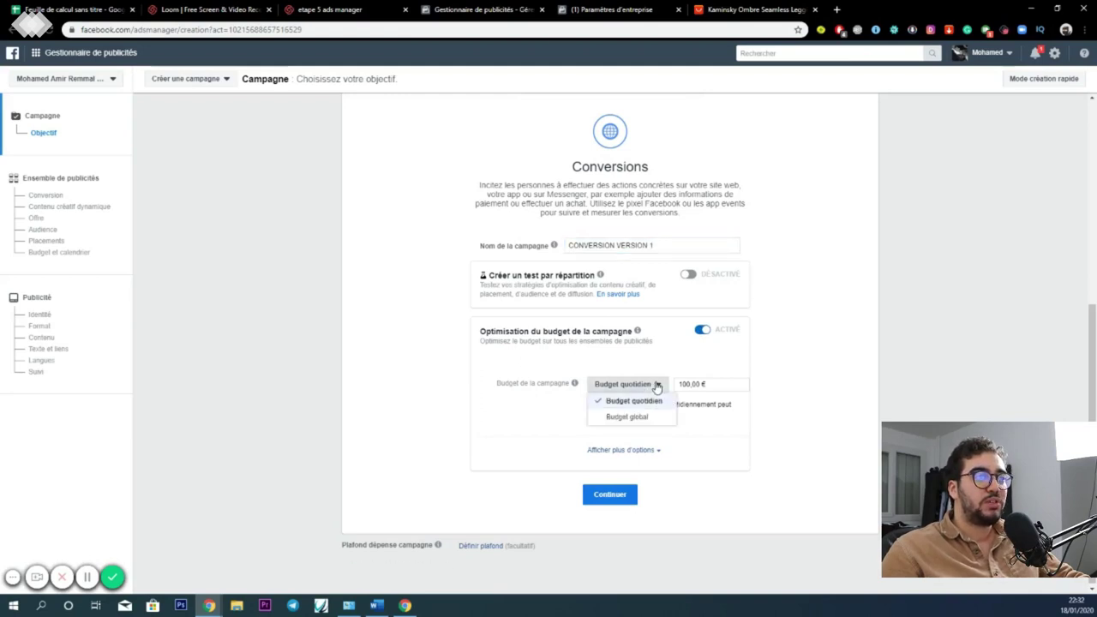
{"action": "left_click", "coordinate": [651, 400]}
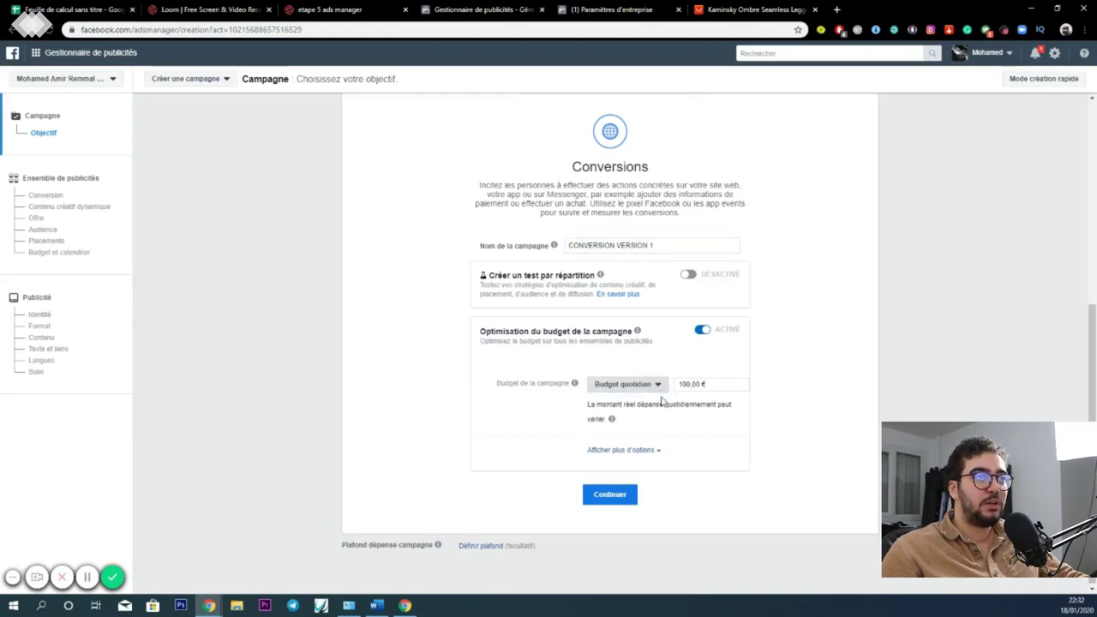
{"action": "left_click", "coordinate": [690, 385]}
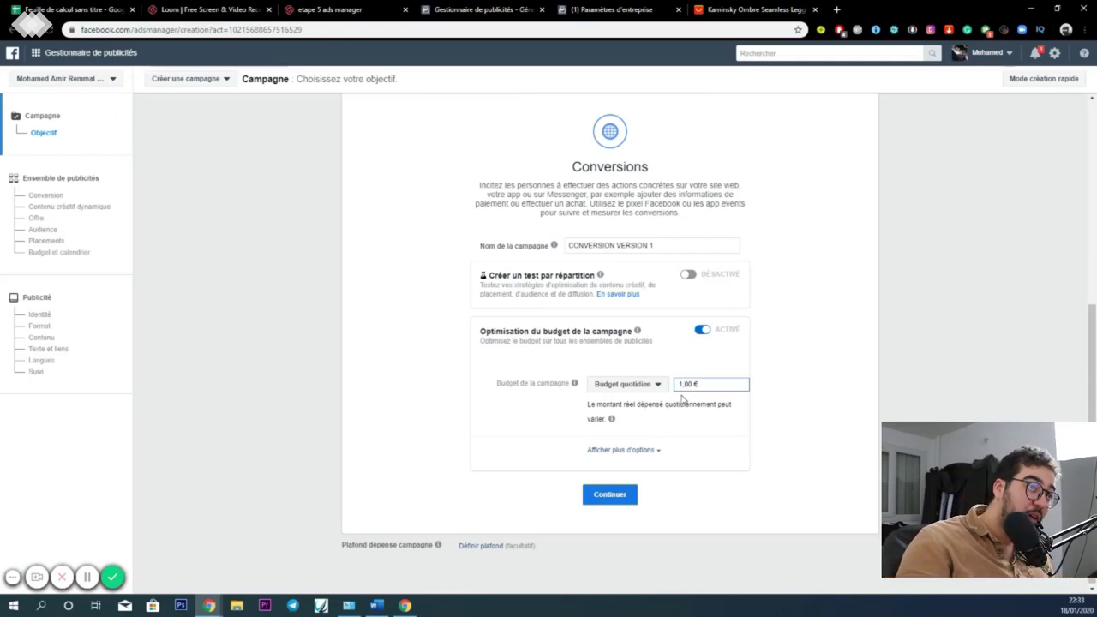
{"action": "key", "text": "BackSpace"}
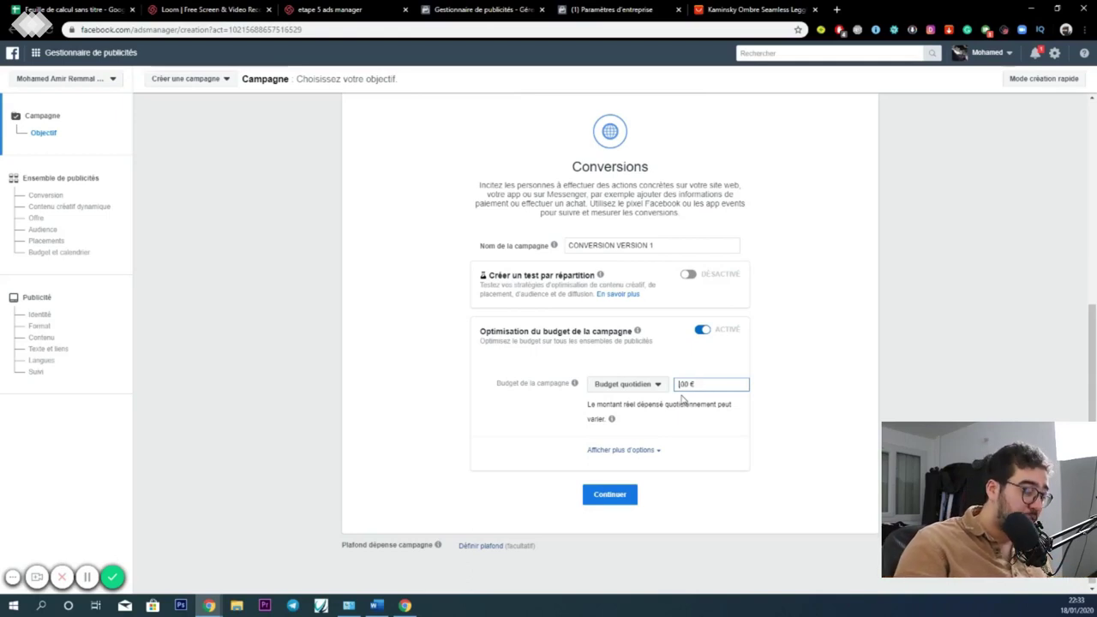
{"action": "type", "text": "8"}
{"action": "key", "text": "BackSpace"}
{"action": "type", "text": "15,"}
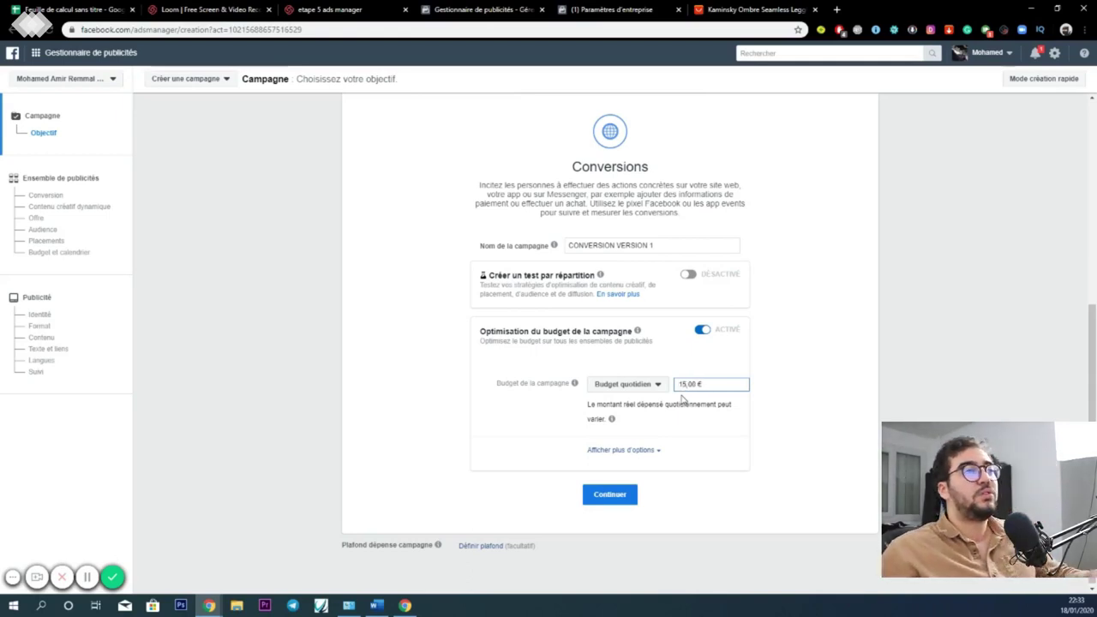
{"action": "left_click", "coordinate": [599, 509]}
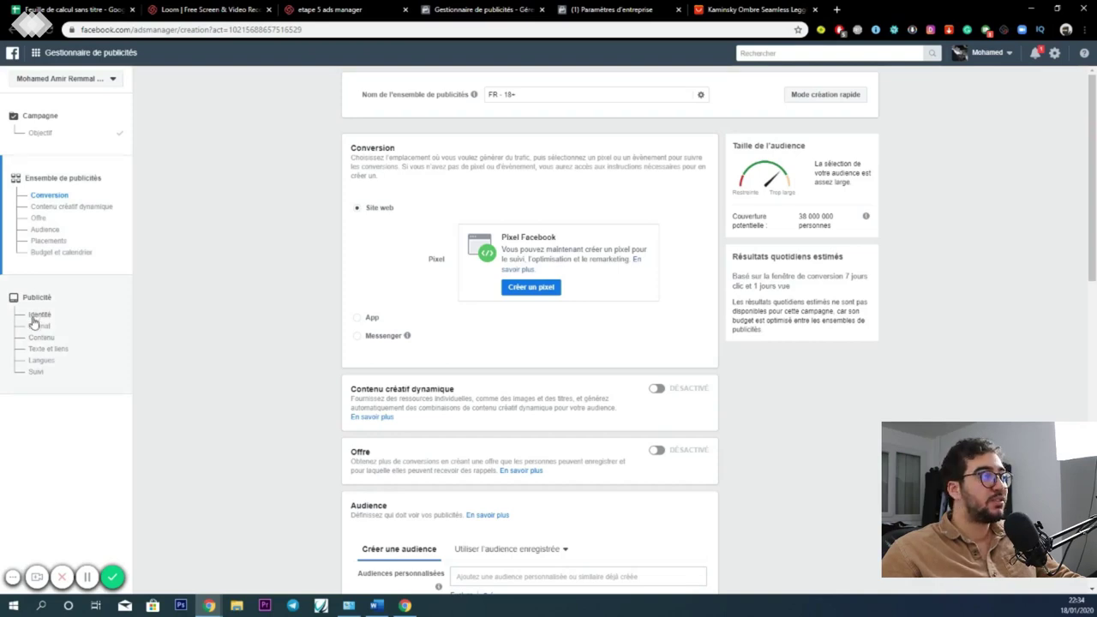
Look over the ad set's settings and check which custom or lookalike audiences are available for it.
{"action": "scroll", "coordinate": [429, 304], "scroll_direction": "down", "scroll_amount": 4}
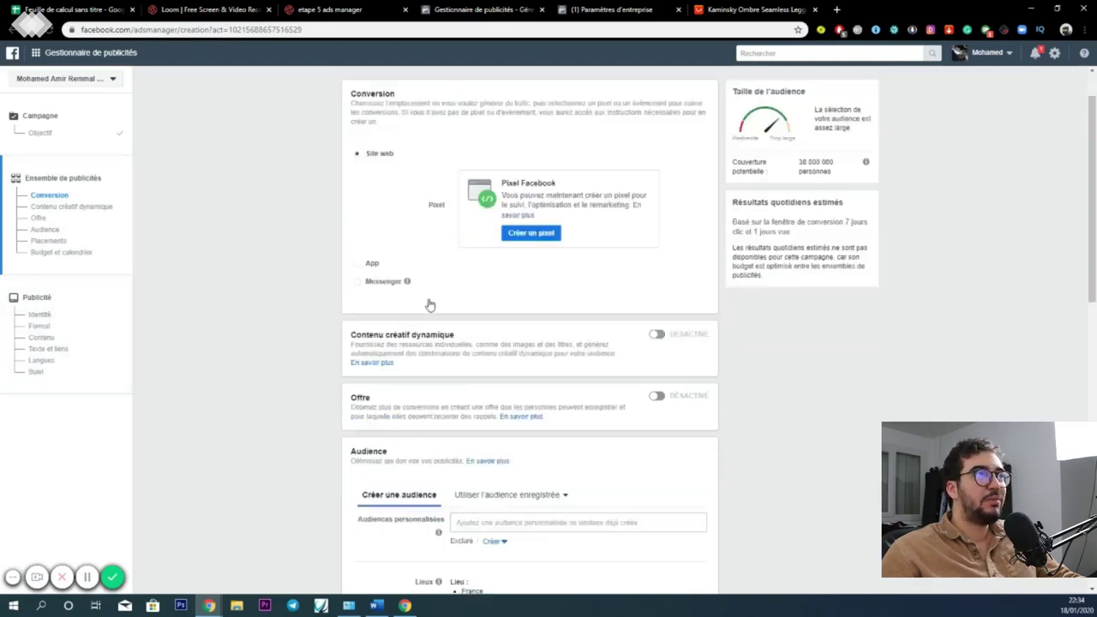
{"action": "scroll", "coordinate": [514, 314], "scroll_direction": "down", "scroll_amount": 1}
{"action": "scroll", "coordinate": [460, 323], "scroll_direction": "up", "scroll_amount": 5}
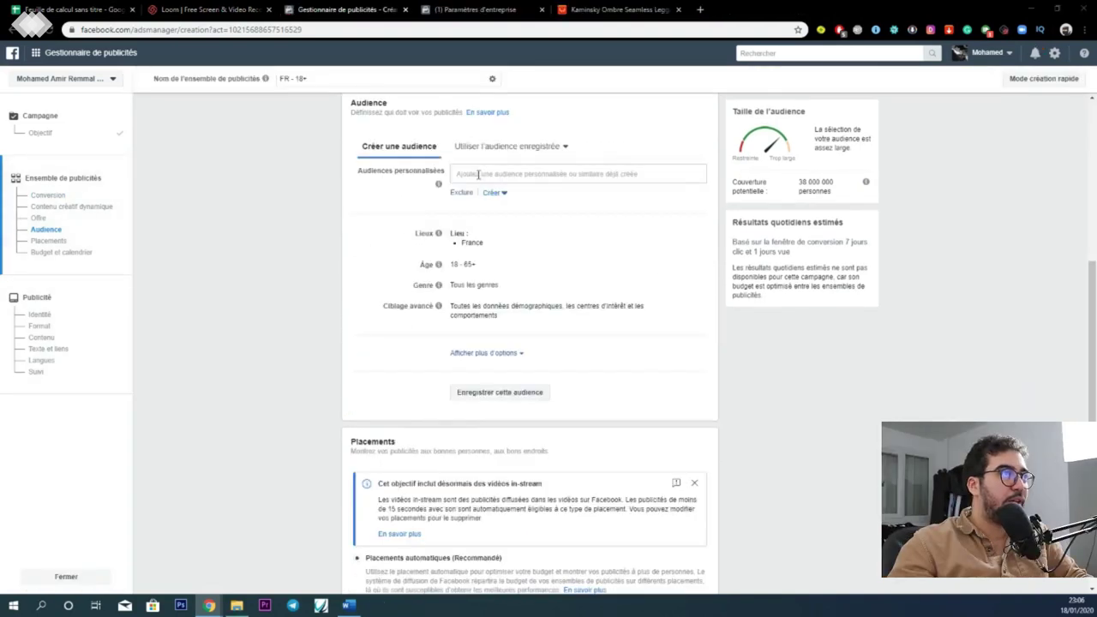
{"action": "left_click", "coordinate": [477, 173]}
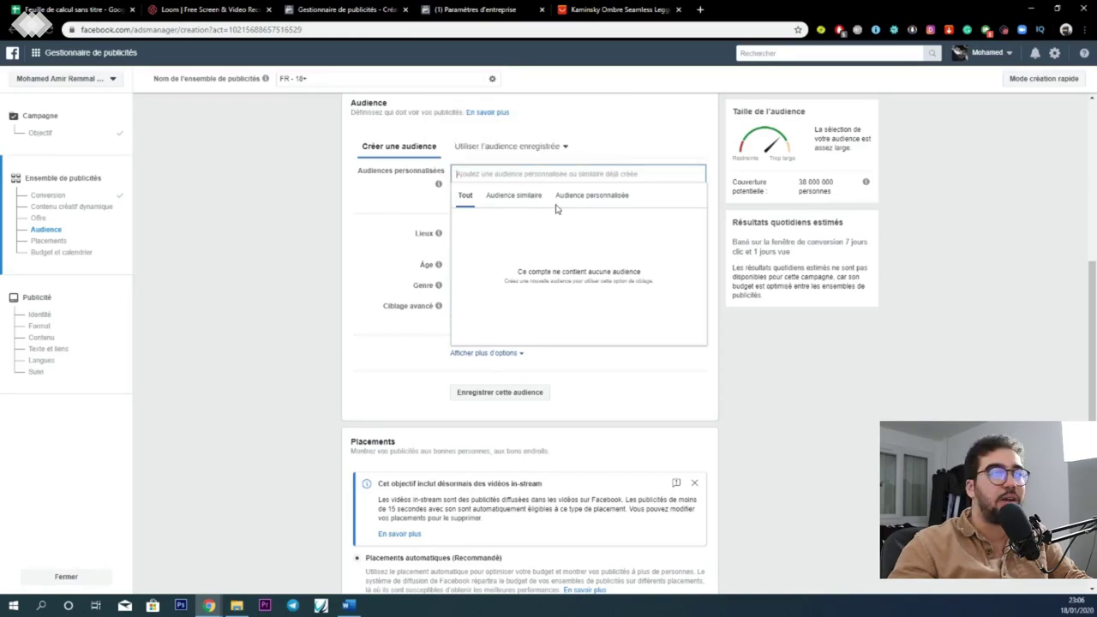
{"action": "left_click", "coordinate": [369, 197]}
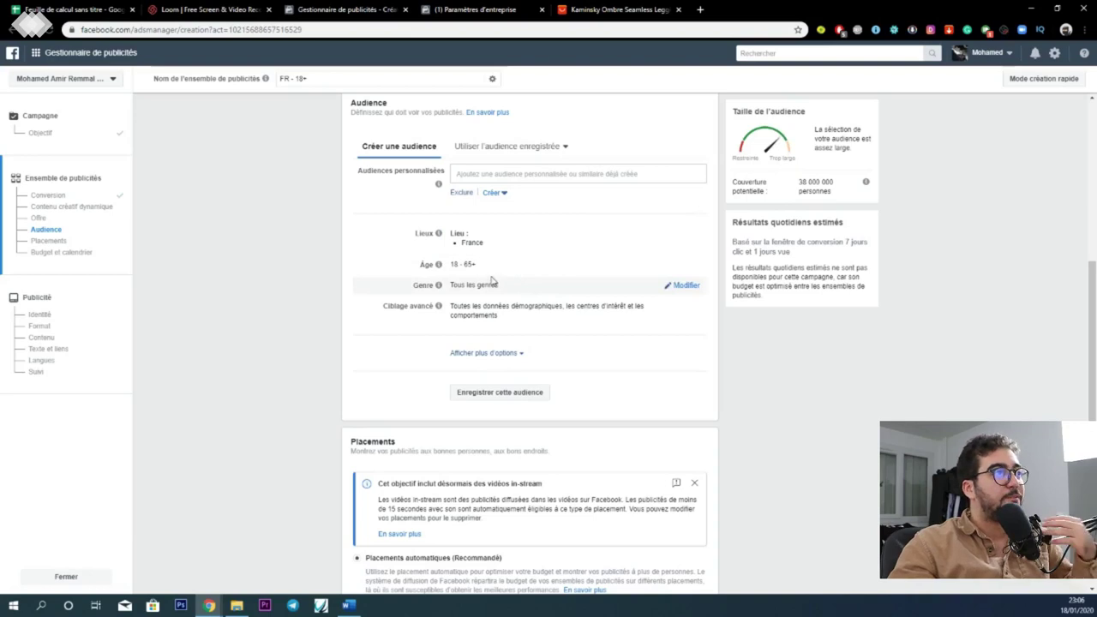
Restrict the ad set's audience to ages 18 to 35 and the gender Femmes.
{"action": "left_click", "coordinate": [675, 265]}
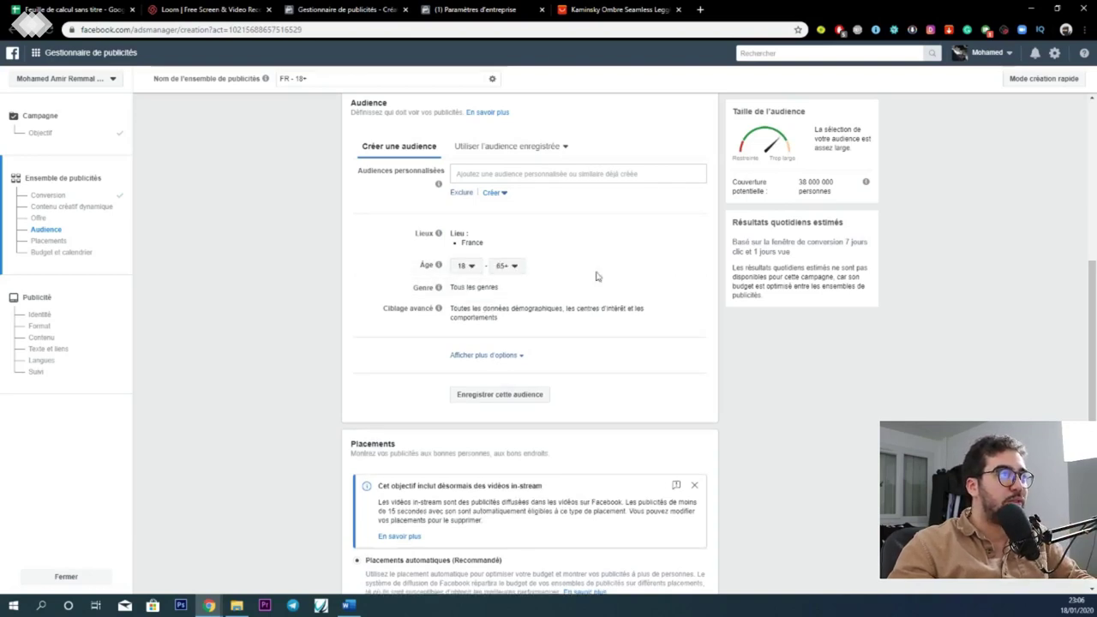
{"action": "left_click", "coordinate": [508, 267]}
{"action": "scroll", "coordinate": [512, 286], "scroll_direction": "up", "scroll_amount": 8}
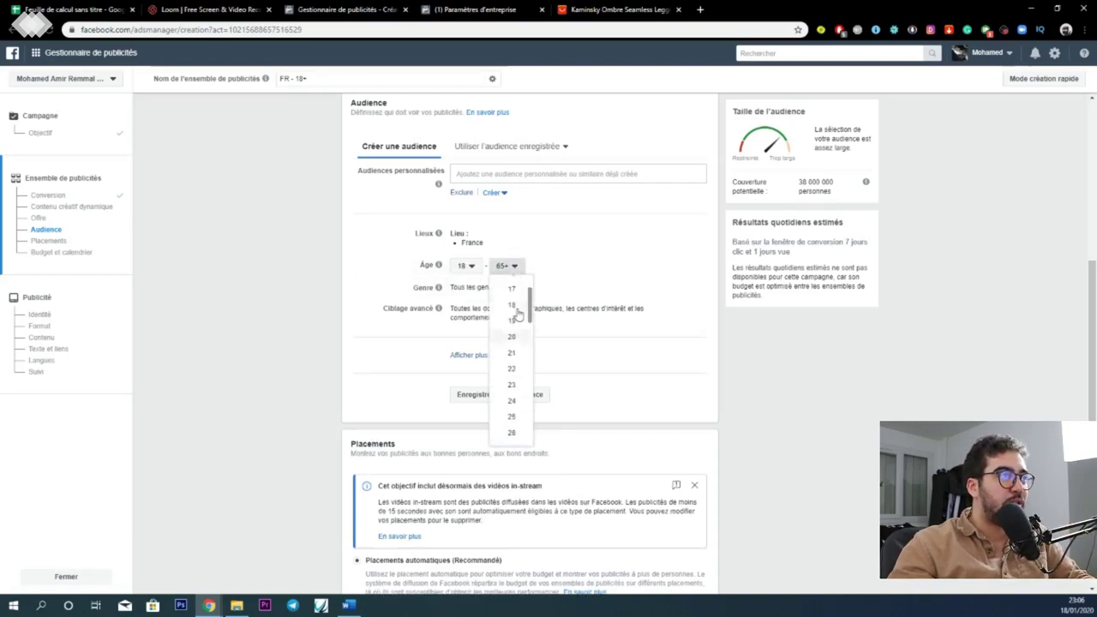
{"action": "scroll", "coordinate": [512, 360], "scroll_direction": "down", "scroll_amount": 5}
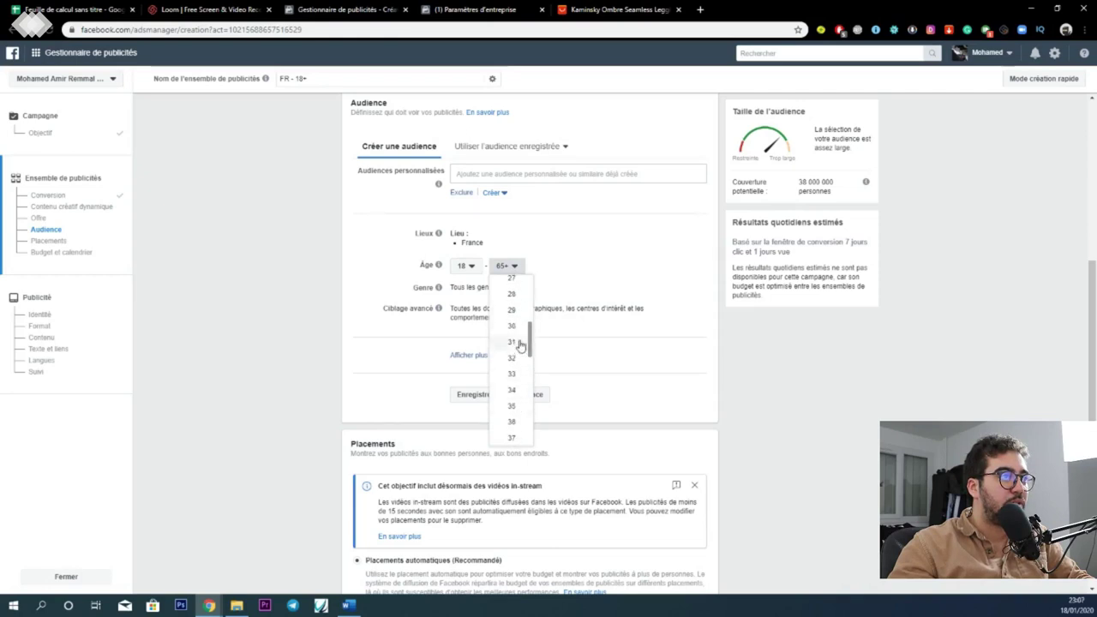
{"action": "left_click", "coordinate": [511, 407]}
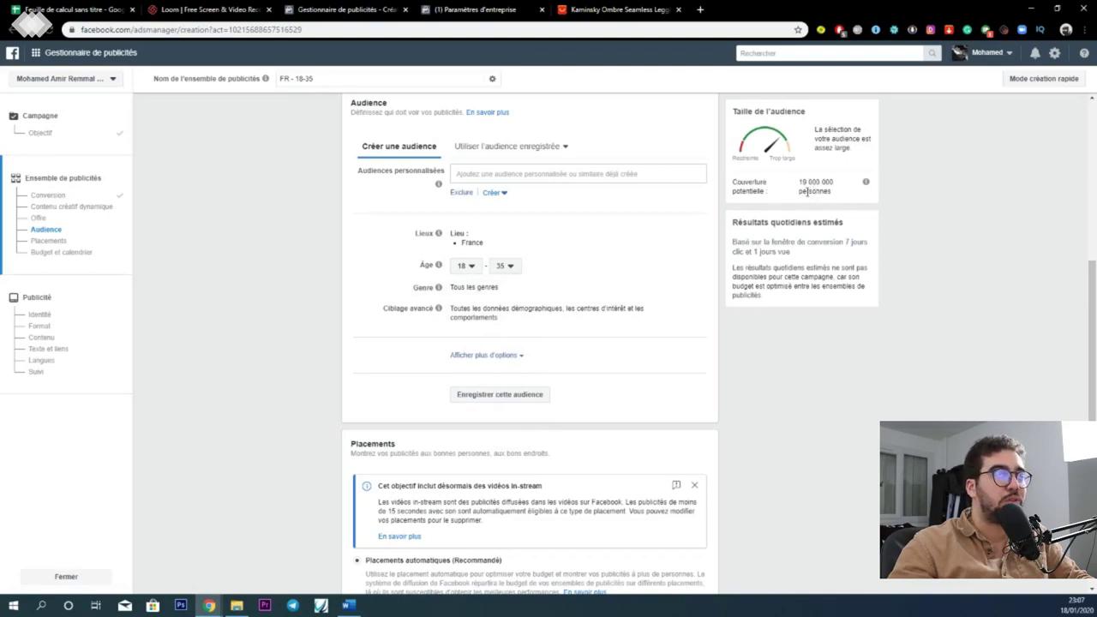
{"action": "mouse_move", "coordinate": [445, 288]}
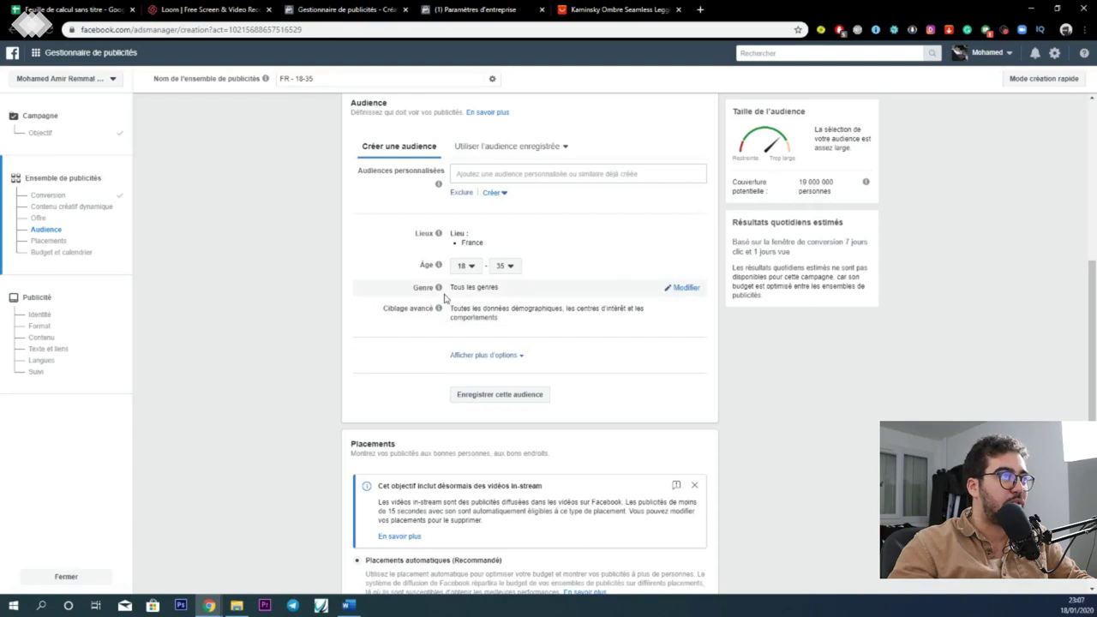
{"action": "left_click", "coordinate": [683, 288]}
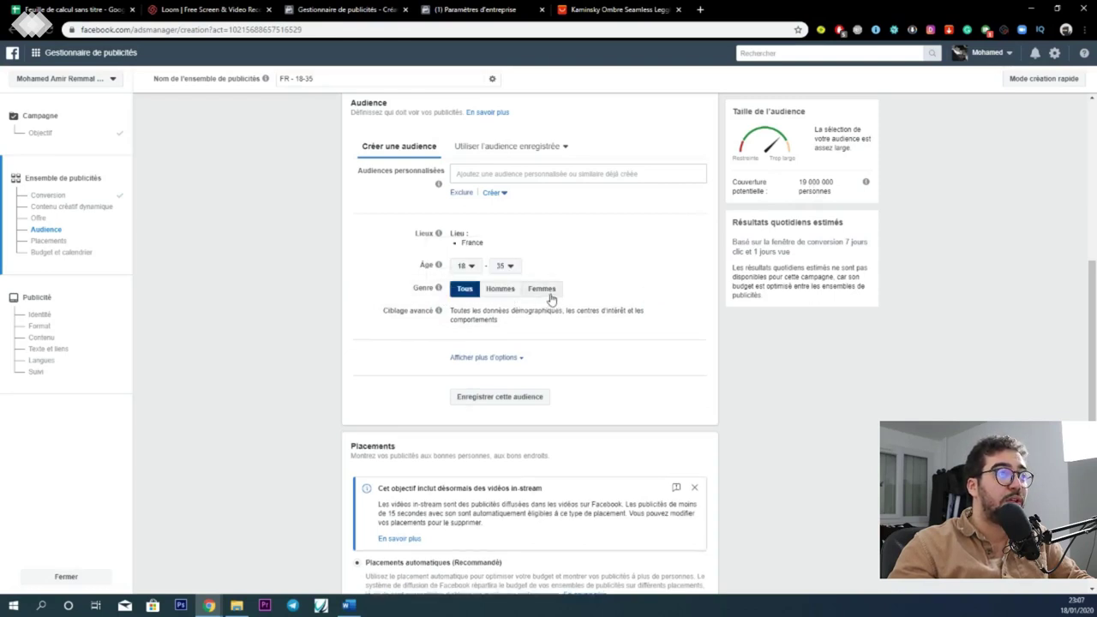
{"action": "left_click", "coordinate": [550, 294]}
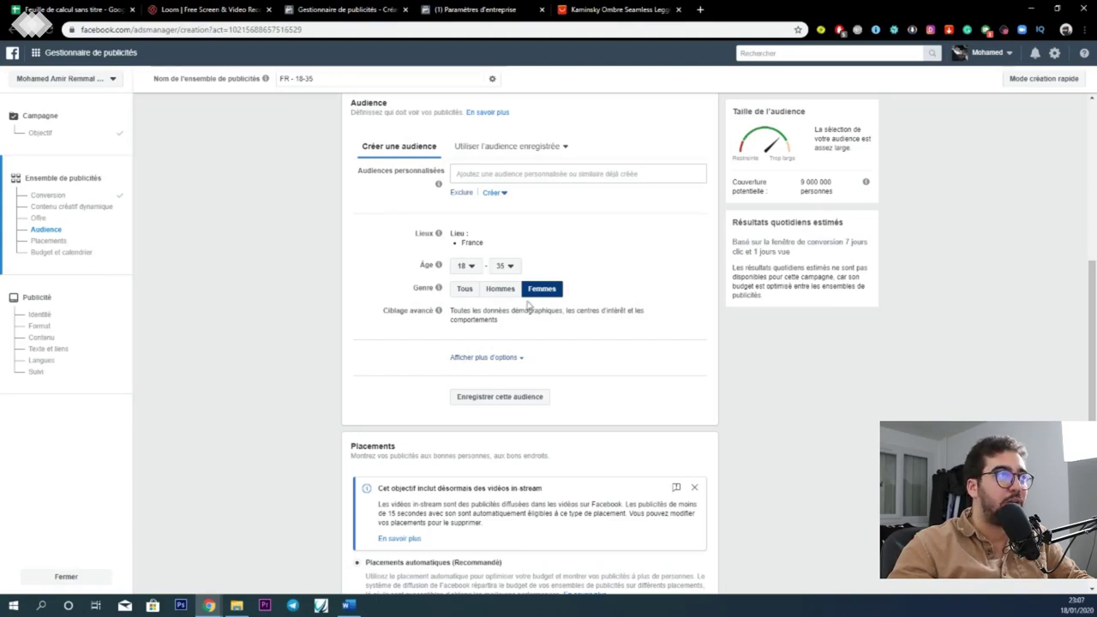
Add the Fashion interest to the audience's detailed targeting (Ciblage avancé).
{"action": "scroll", "coordinate": [529, 306], "scroll_direction": "down", "scroll_amount": 2}
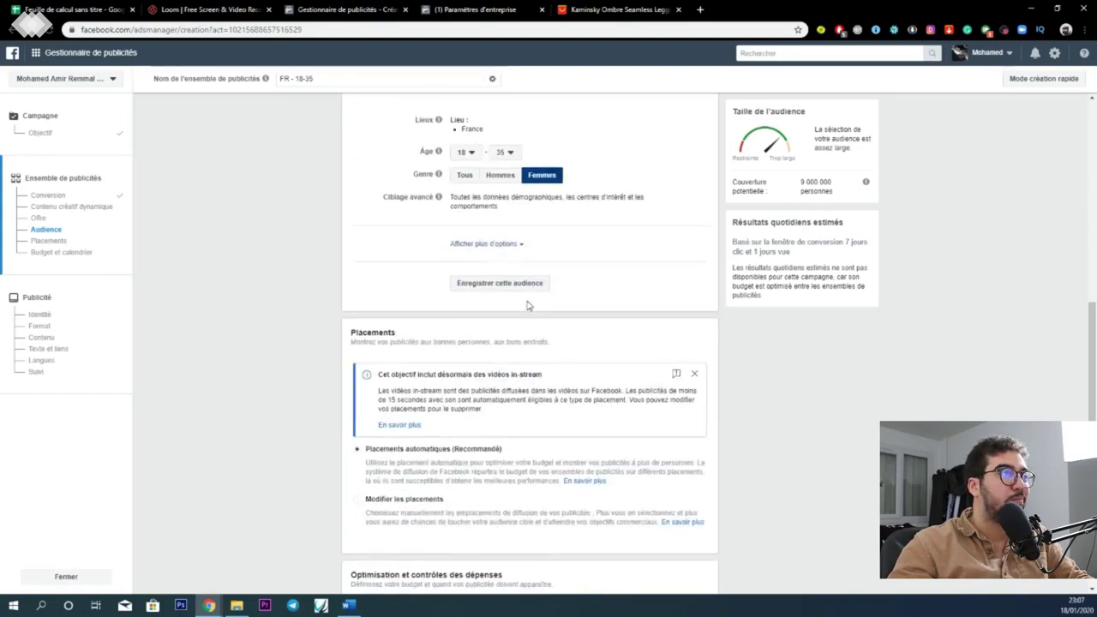
{"action": "left_click", "coordinate": [540, 205]}
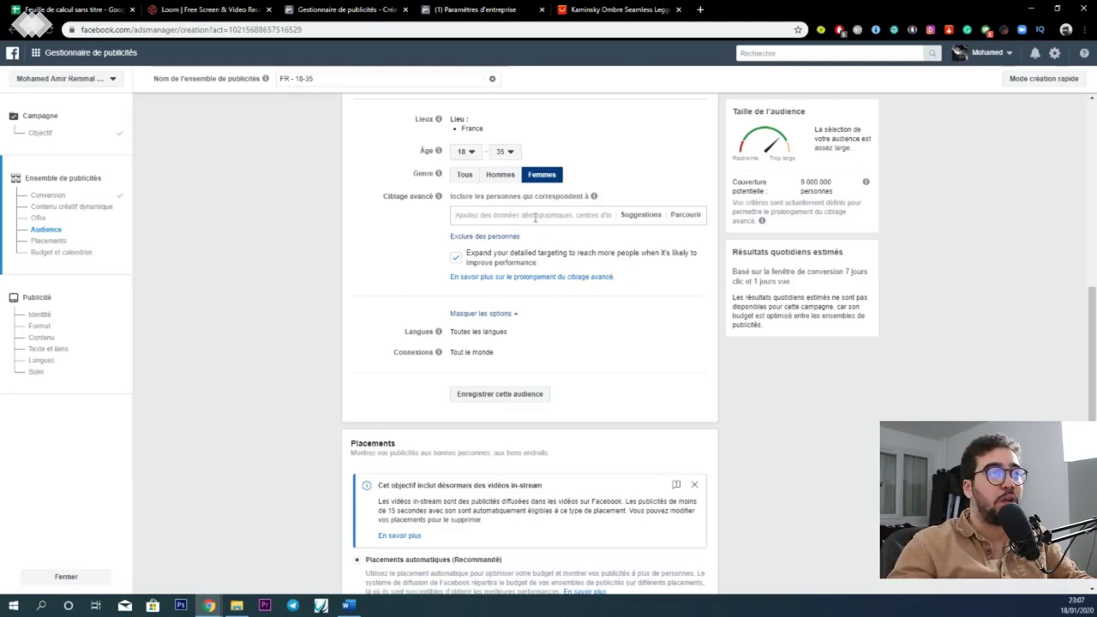
{"action": "type", "text": "FASH"}
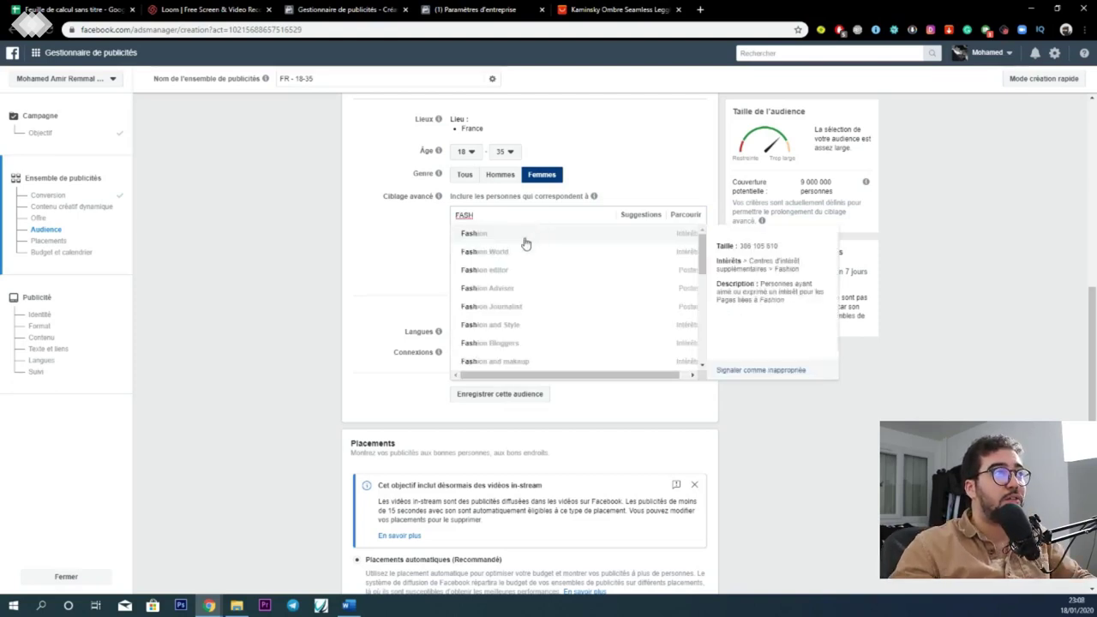
{"action": "left_click", "coordinate": [525, 238]}
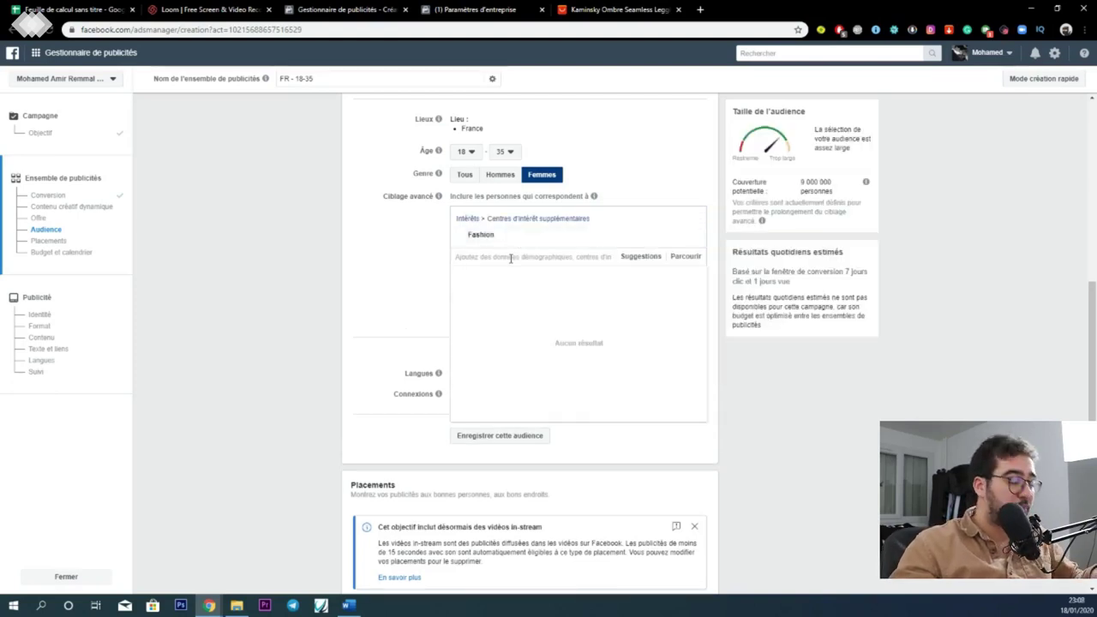
Add the Sports Wear interest to the detailed targeting alongside Fashion.
{"action": "type", "text": "SPO"}
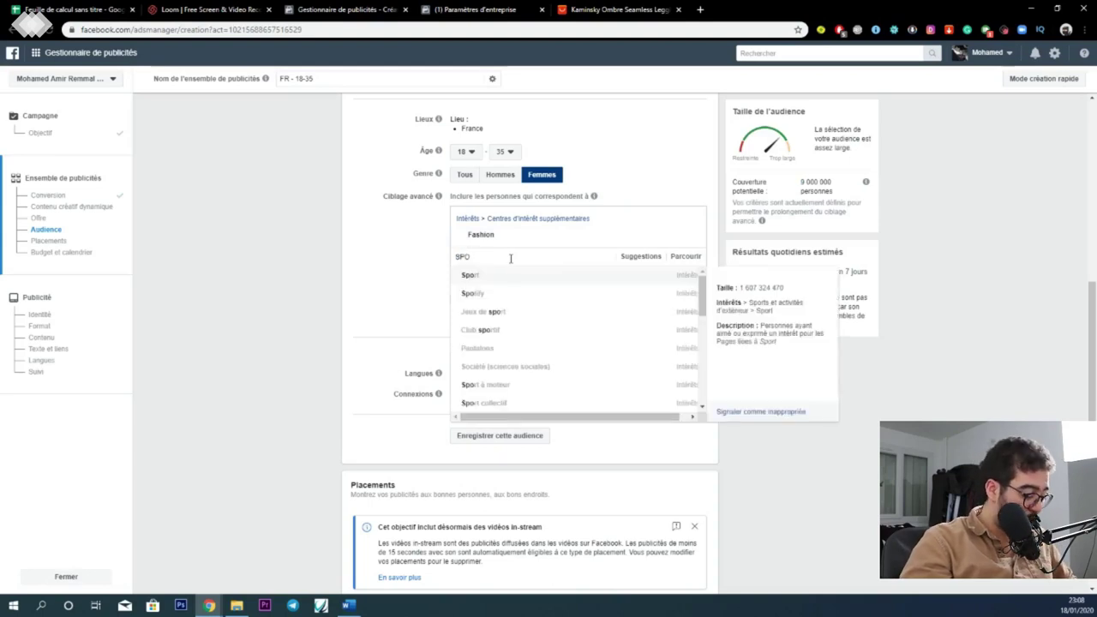
{"action": "type", "text": "RTWEA"}
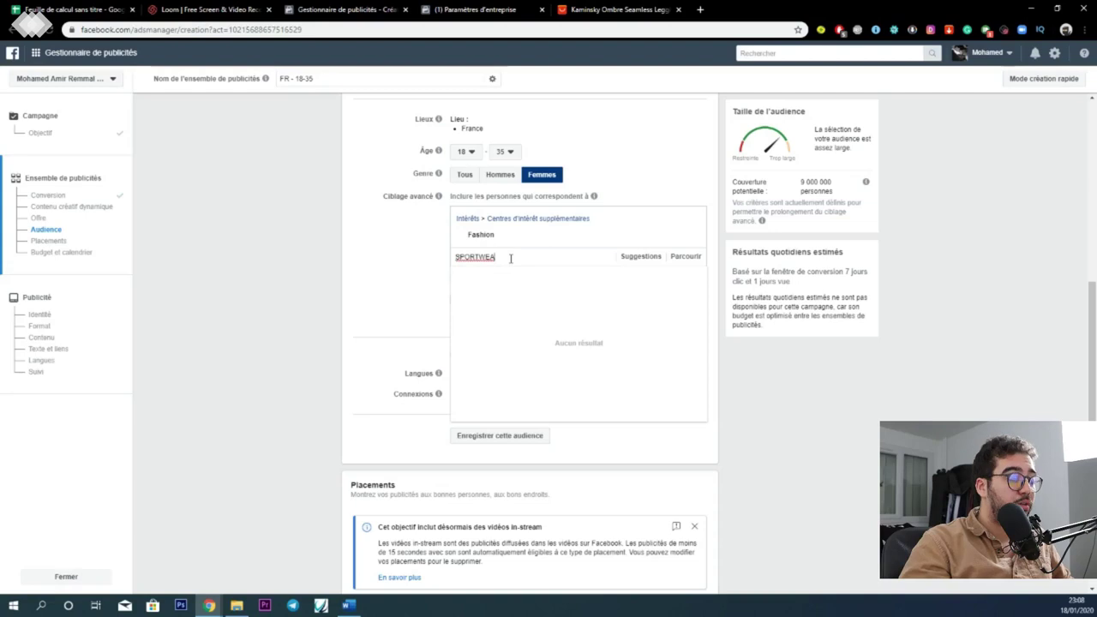
{"action": "key", "text": "BackSpace"}
{"action": "key", "text": "BackSpace"}
{"action": "key", "text": "BackSpace"}
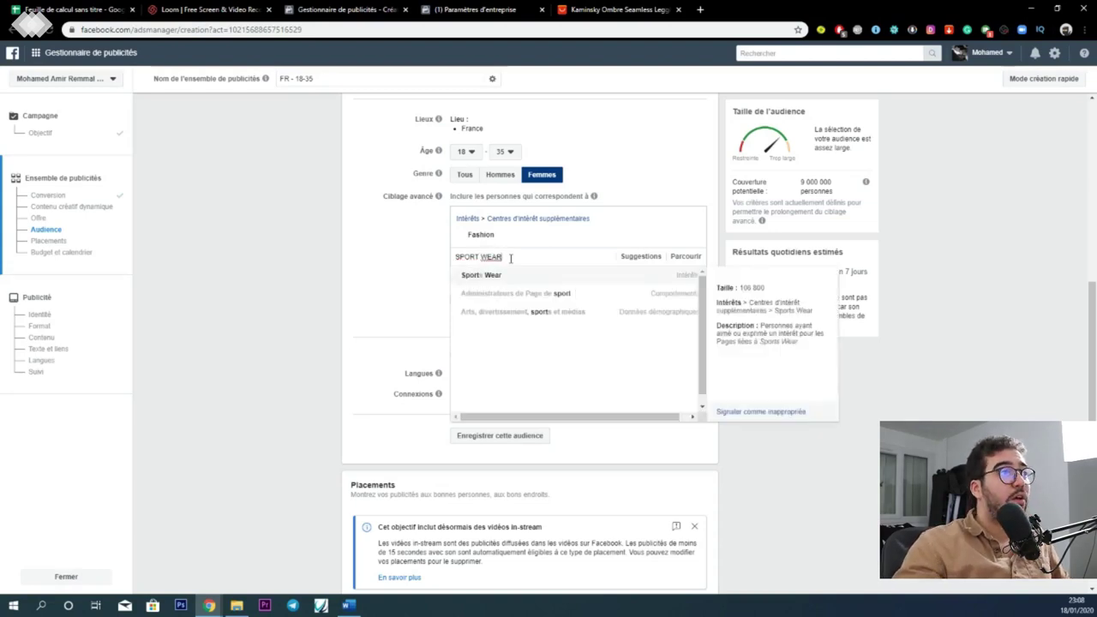
{"action": "left_click", "coordinate": [506, 279]}
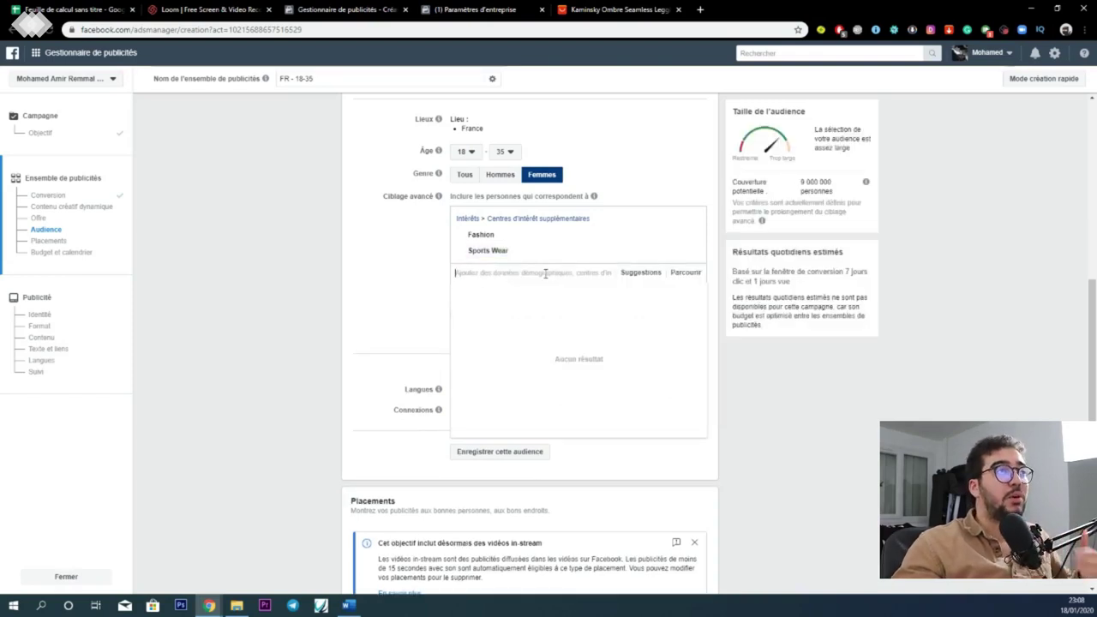
Try to find GYM SHARK as a detailed targeting interest, then clear the search.
{"action": "type", "text": "GYM SHARK"}
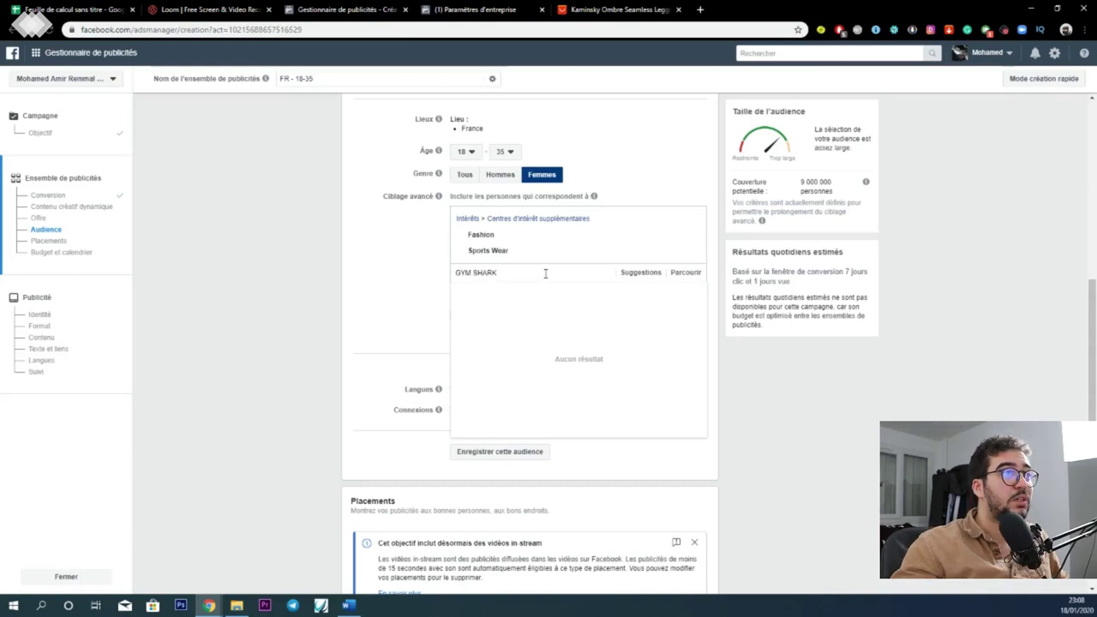
{"action": "key", "text": "ctrl+a"}
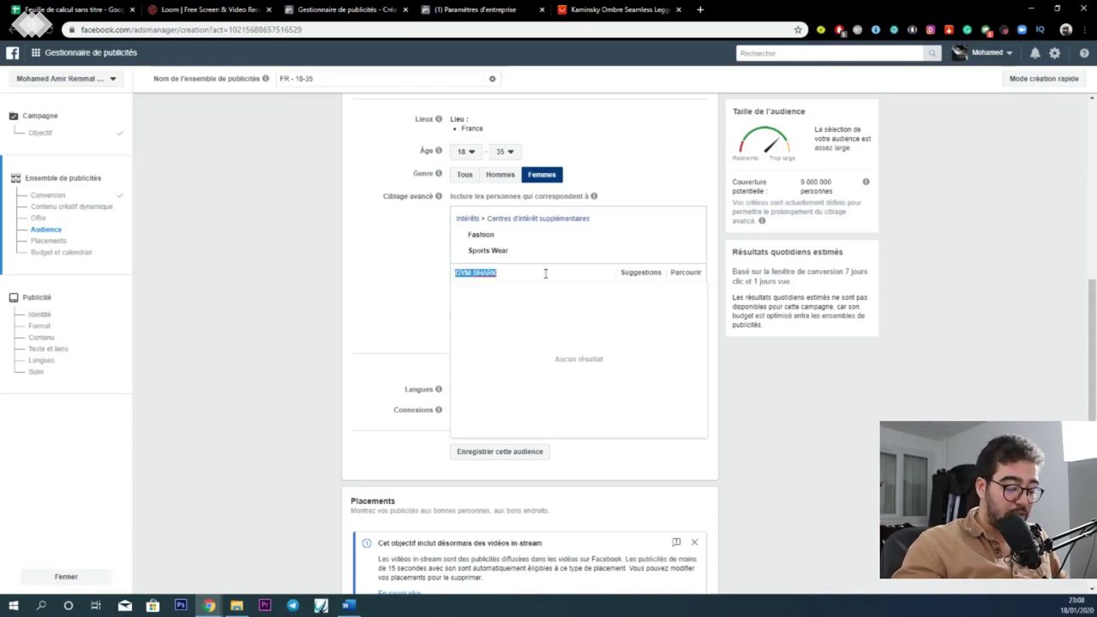
{"action": "key", "text": "BackSpace"}
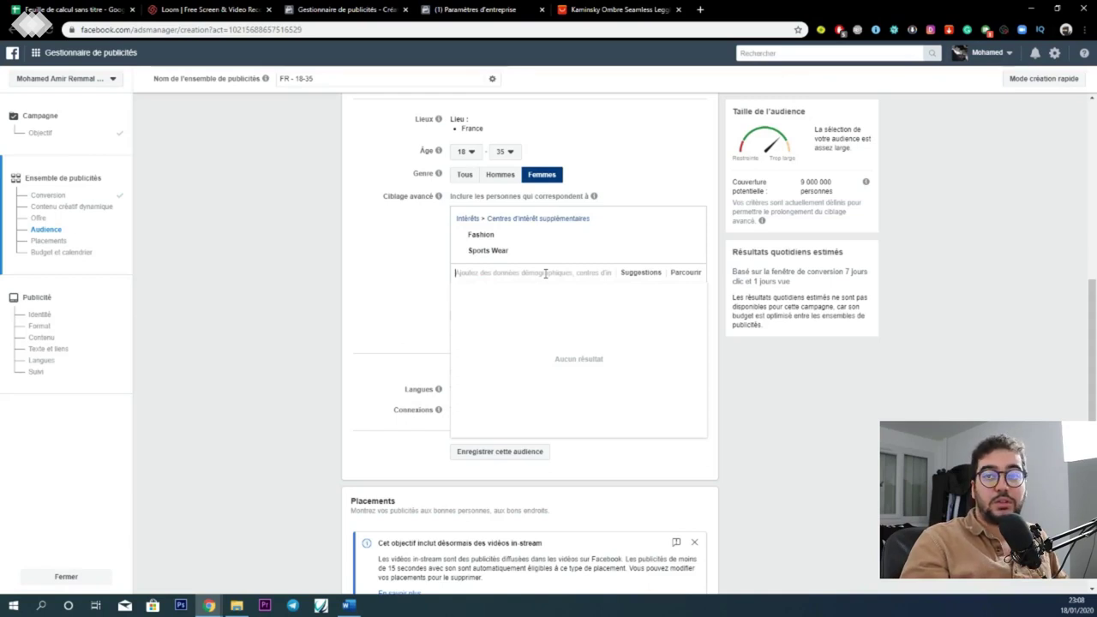
Add the Nike, Adidas and Legging interests to the audience's detailed targeting.
{"action": "type", "text": "NIKE"}
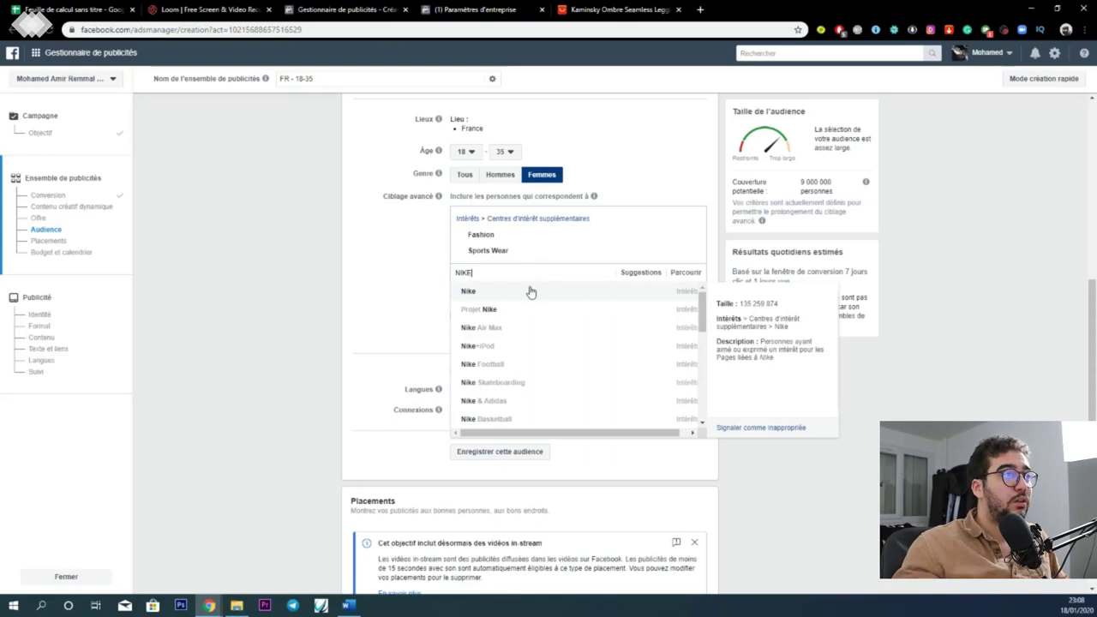
{"action": "left_click", "coordinate": [530, 292]}
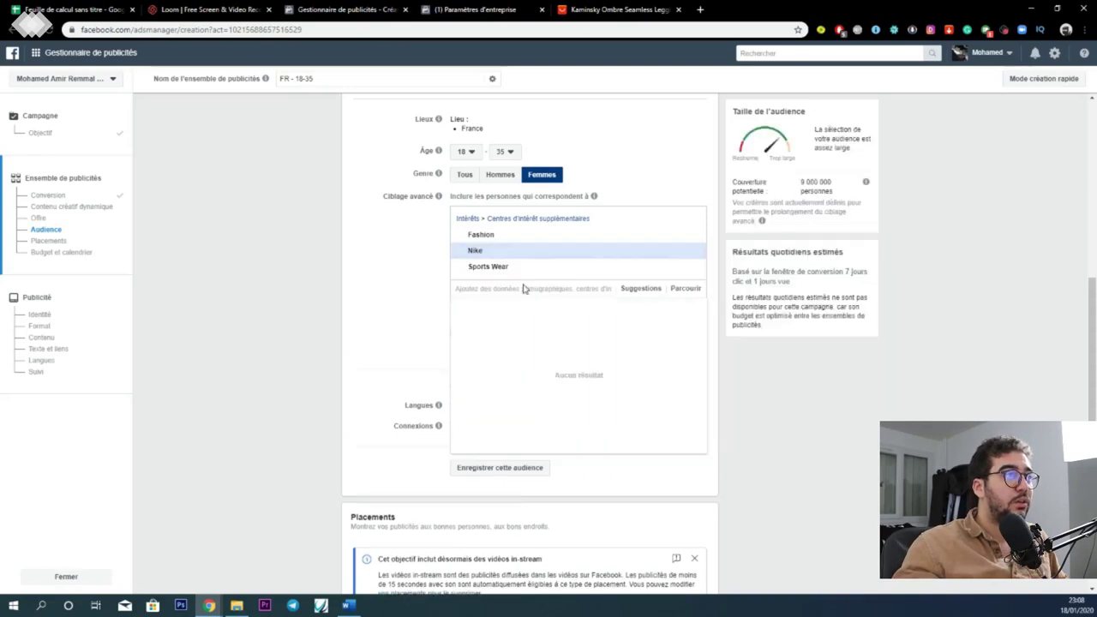
{"action": "type", "text": "ADIDAD"}
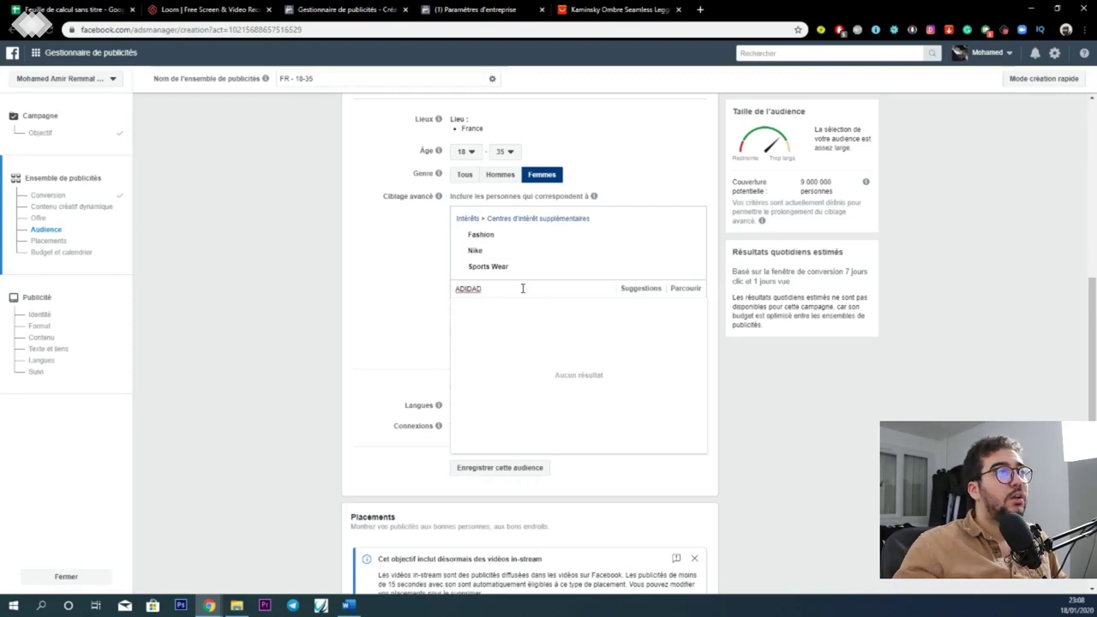
{"action": "left_click", "coordinate": [523, 288]}
{"action": "key", "text": "ctrl+a"}
{"action": "type", "text": "adid"}
{"action": "left_click", "coordinate": [517, 307]}
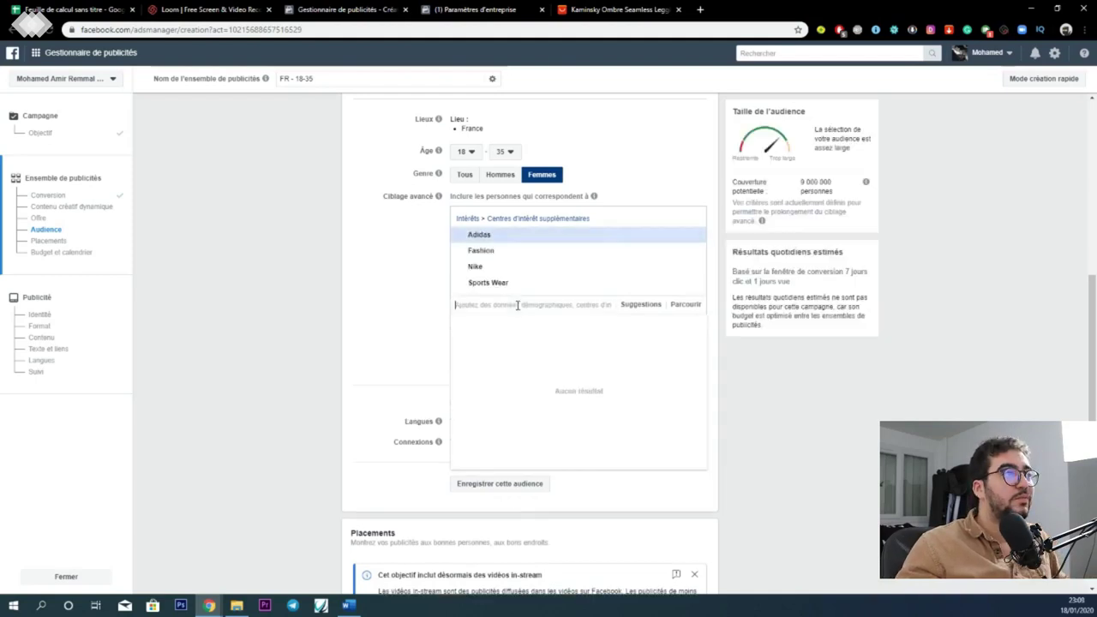
{"action": "type", "text": "LEGGINS"}
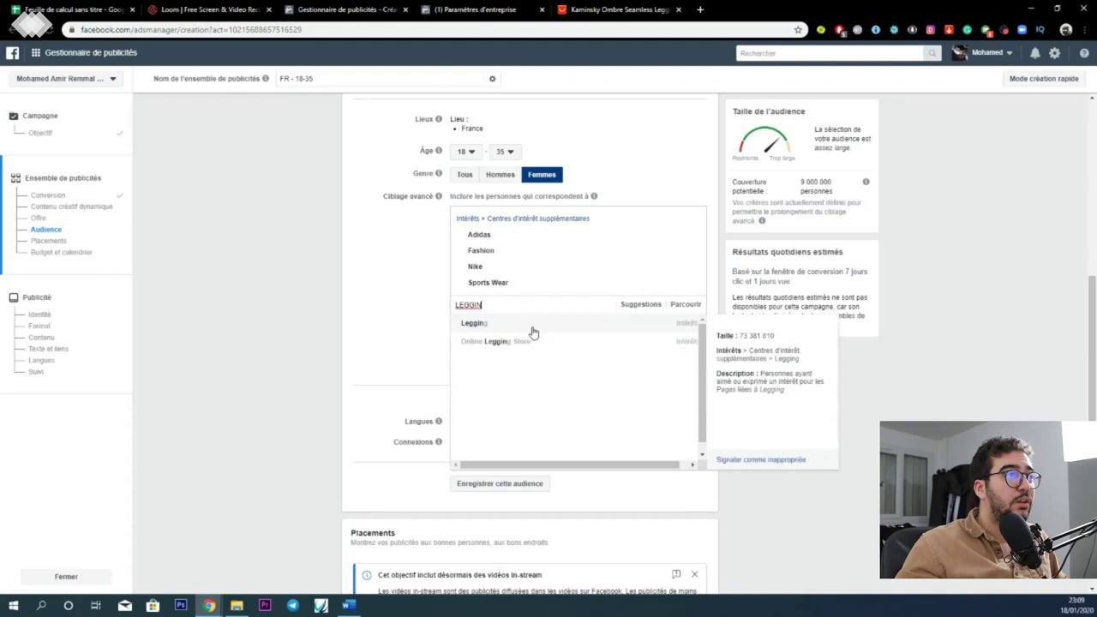
{"action": "left_click", "coordinate": [519, 325]}
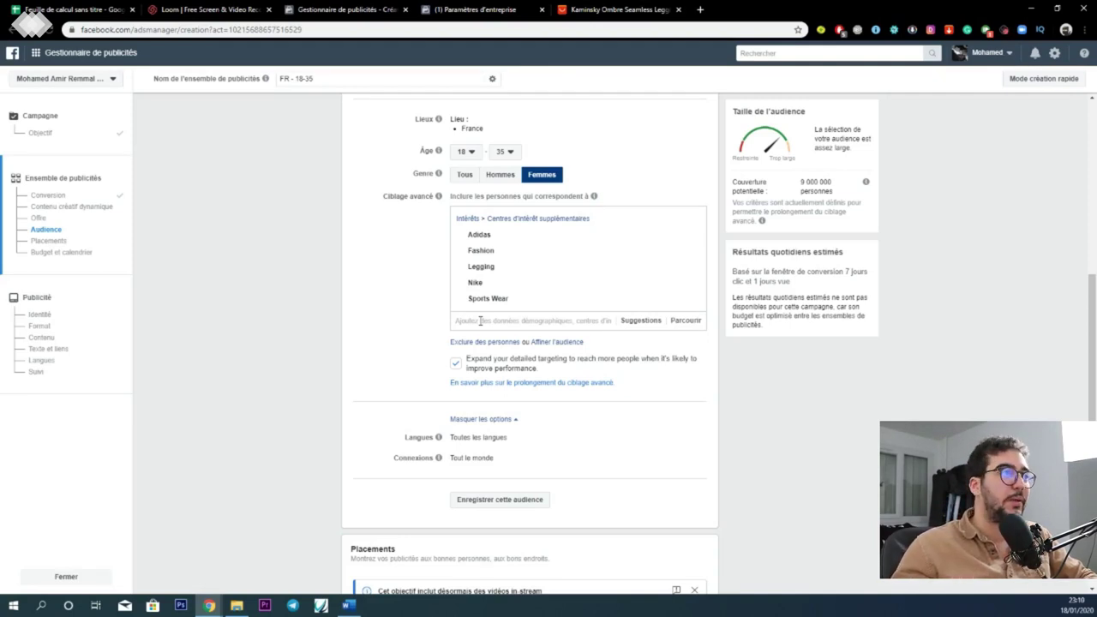
Restrict the audience's language (Langues) to Français (France).
{"action": "scroll", "coordinate": [481, 321], "scroll_direction": "down", "scroll_amount": 3}
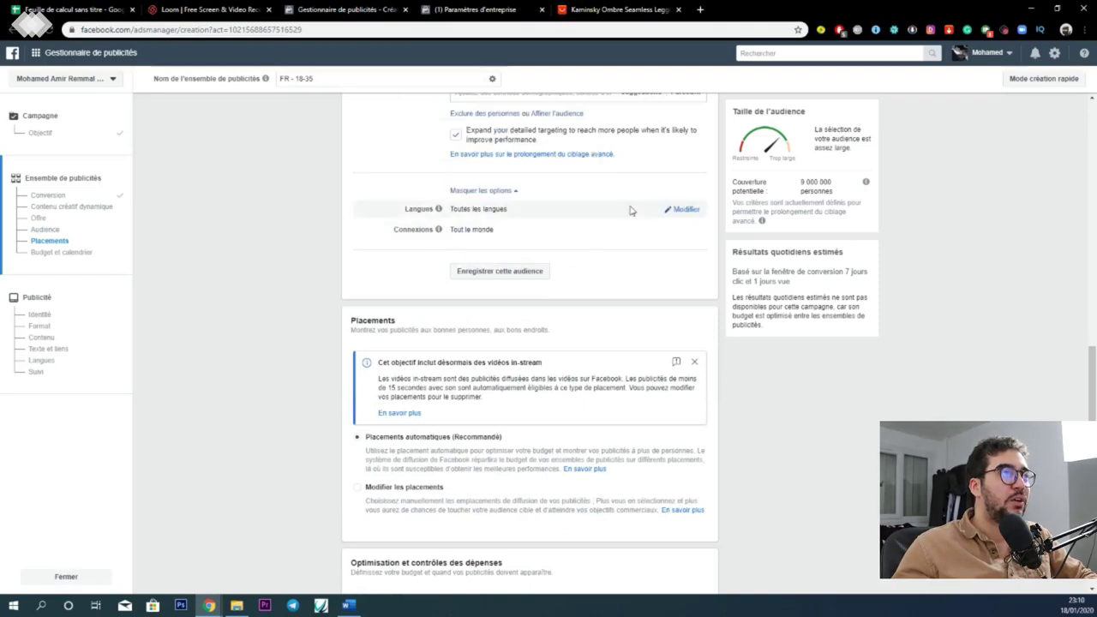
{"action": "left_click", "coordinate": [670, 211]}
{"action": "left_click", "coordinate": [596, 212]}
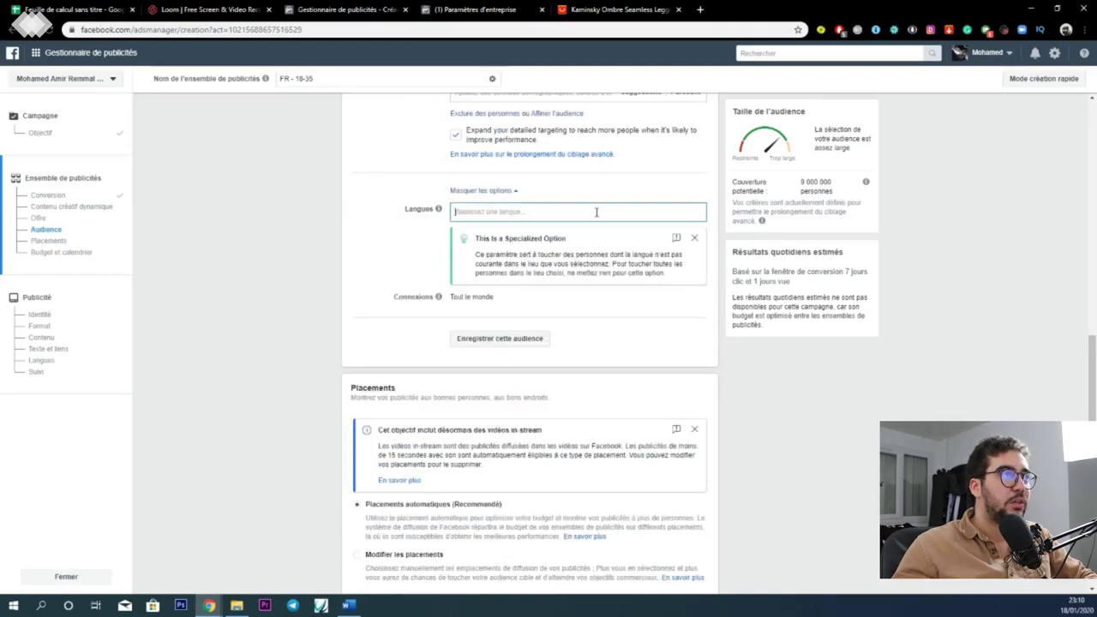
{"action": "type", "text": "FRAN"}
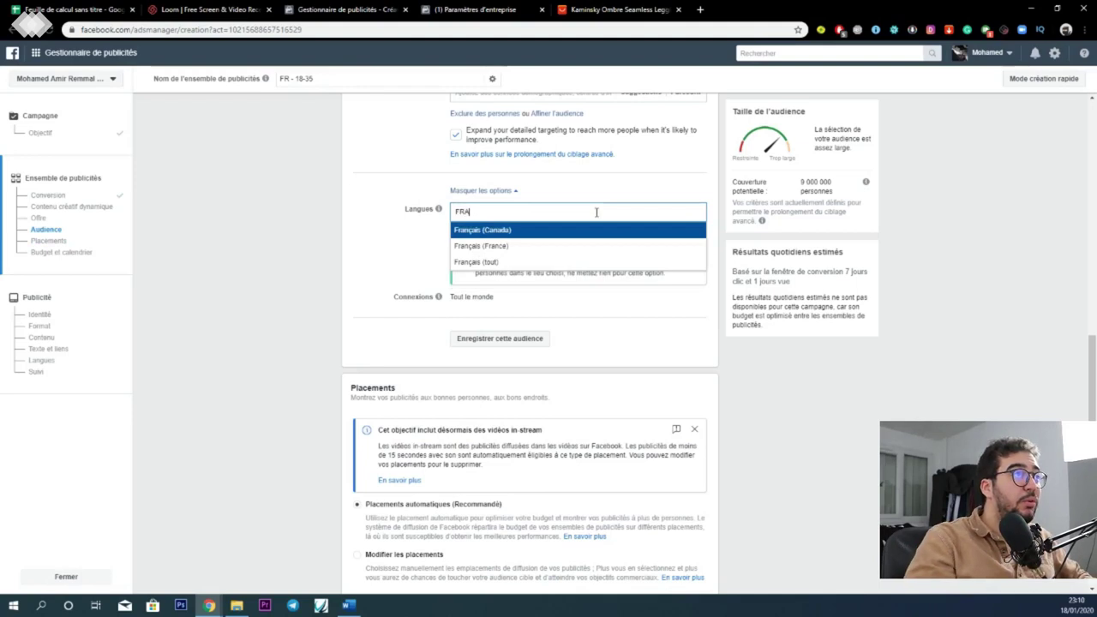
{"action": "left_click", "coordinate": [504, 246]}
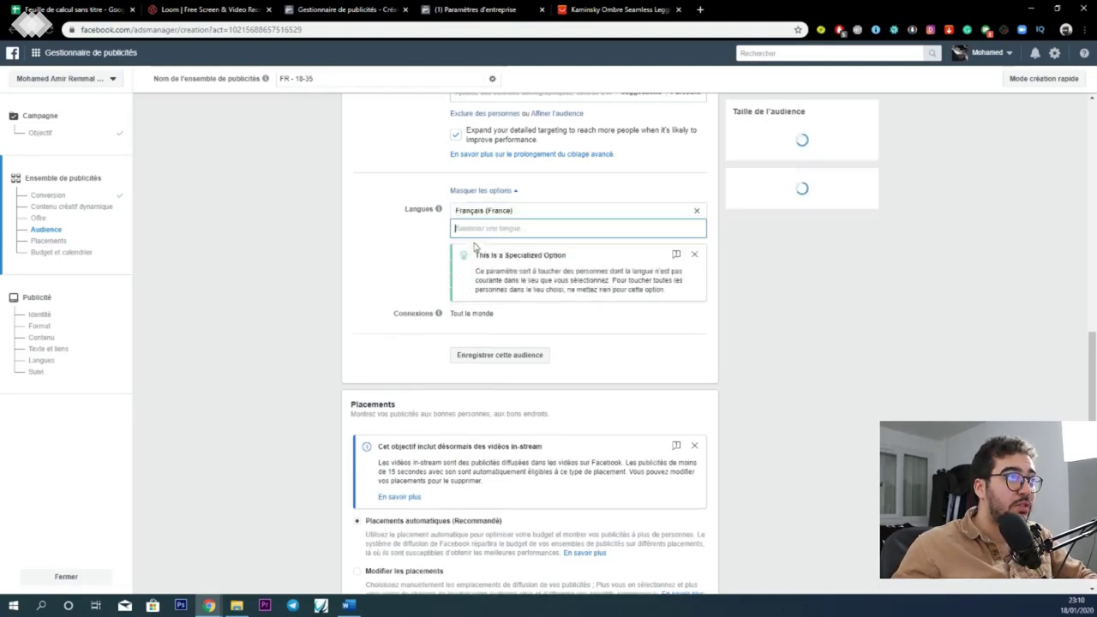
Examine the connection types available for the audience under Connexions.
{"action": "scroll", "coordinate": [419, 252], "scroll_direction": "down", "scroll_amount": 2}
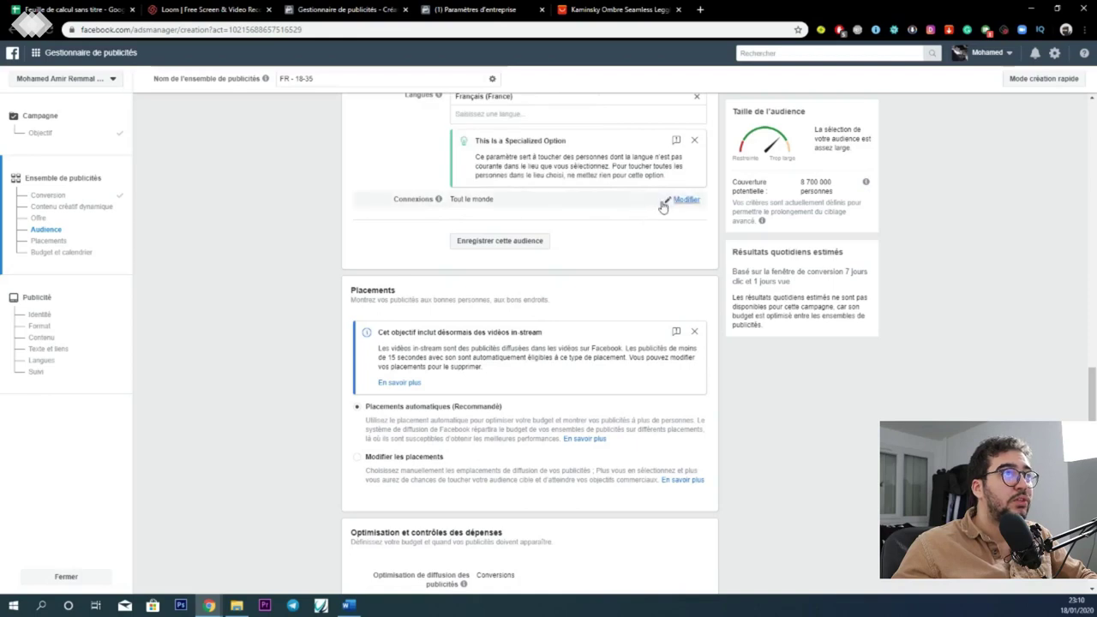
{"action": "left_click", "coordinate": [667, 202]}
{"action": "left_click", "coordinate": [538, 212]}
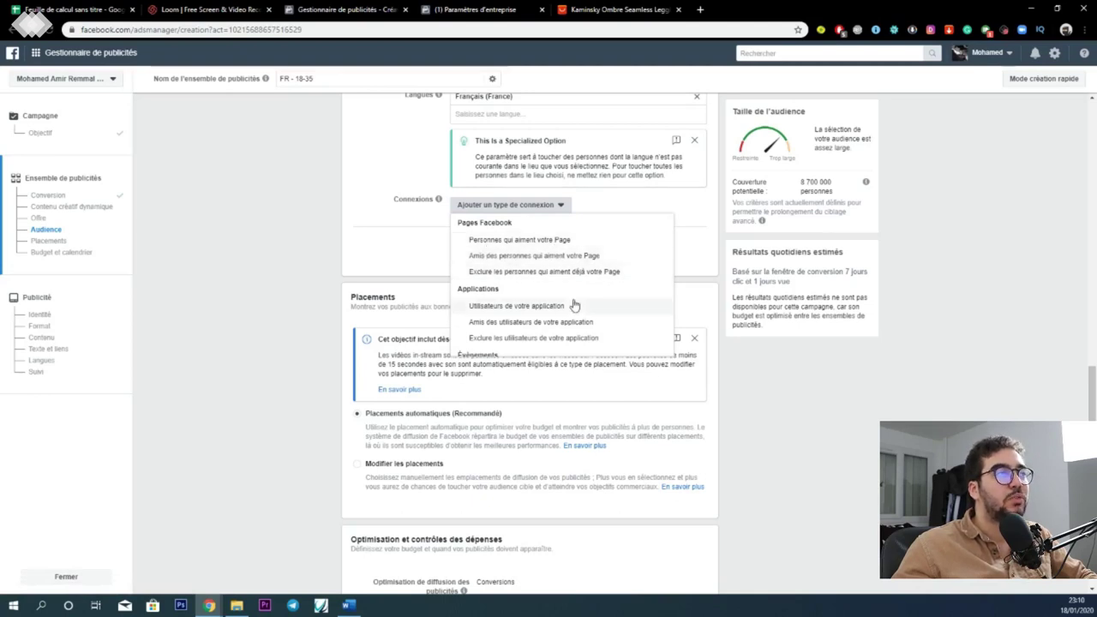
{"action": "scroll", "coordinate": [574, 306], "scroll_direction": "down", "scroll_amount": 1}
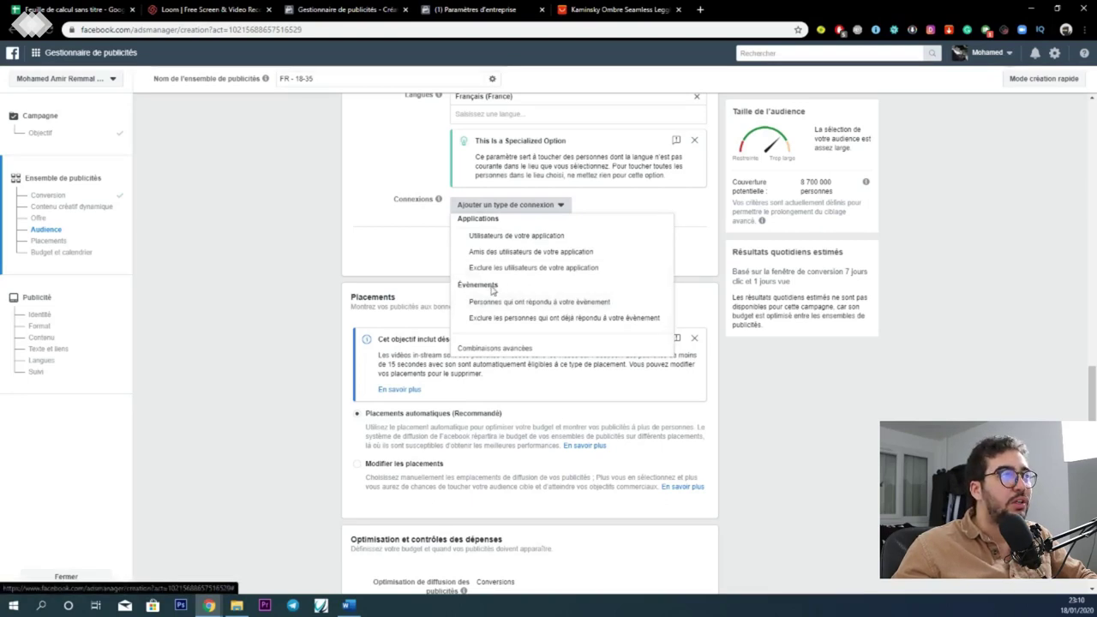
Save the audience under the name AD SET 1 and continue to the ad setup.
{"action": "type", "text": "A"}
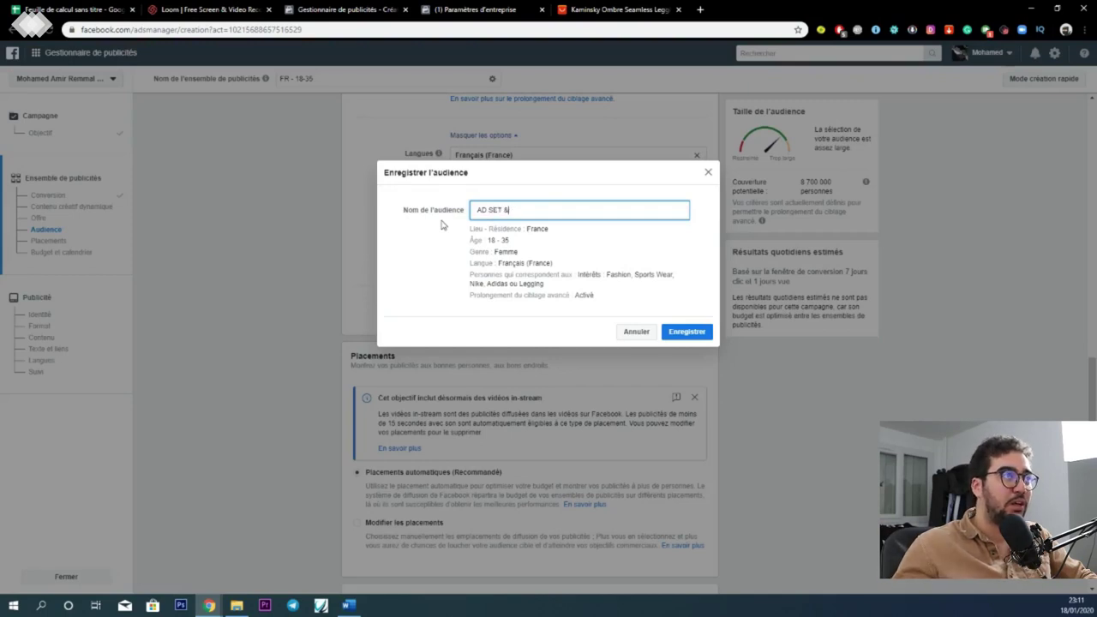
{"action": "type", "text": "D SET 8"}
{"action": "key", "text": "BackSpace"}
{"action": "type", "text": "1"}
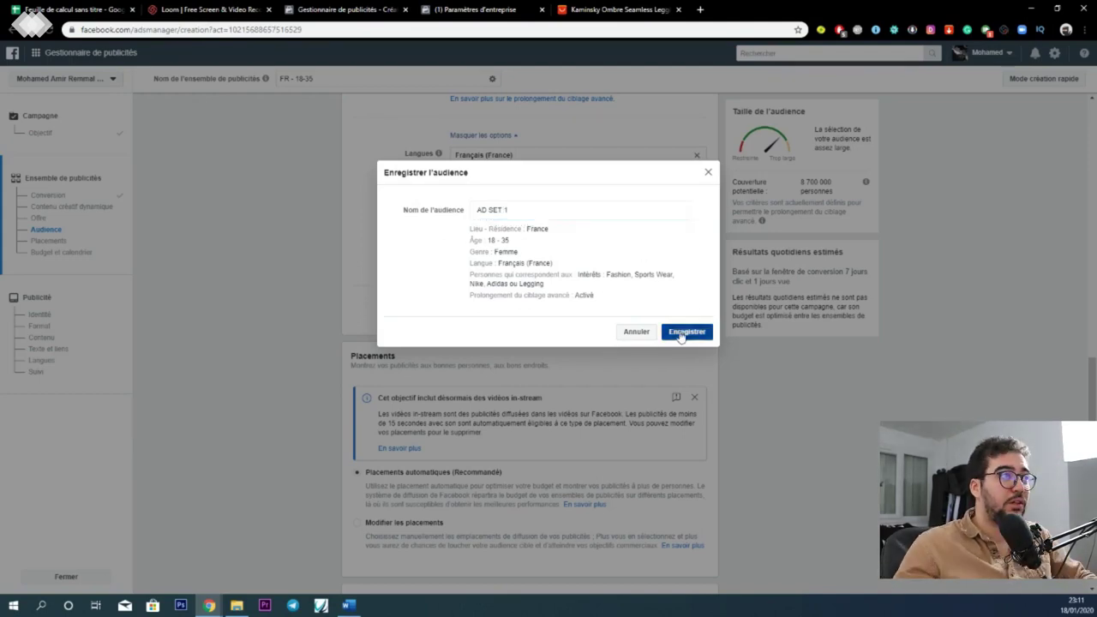
{"action": "left_click", "coordinate": [680, 334]}
{"action": "left_click", "coordinate": [669, 580]}
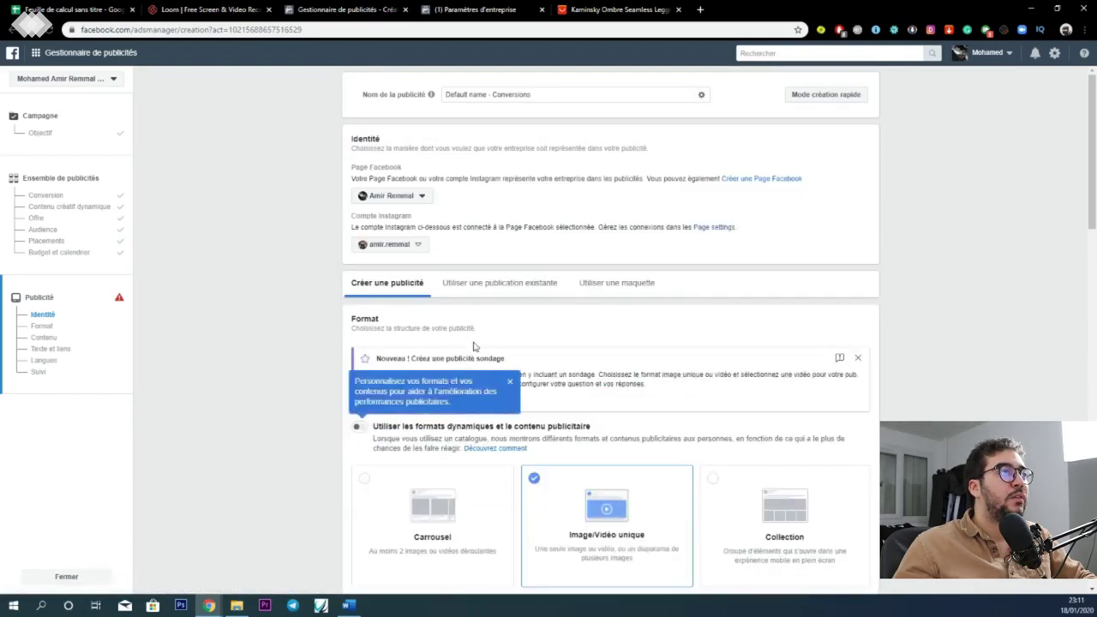
Dismiss the dynamic formats tip and review the ad's identity, format and content sections.
{"action": "scroll", "coordinate": [474, 345], "scroll_direction": "down", "scroll_amount": 1}
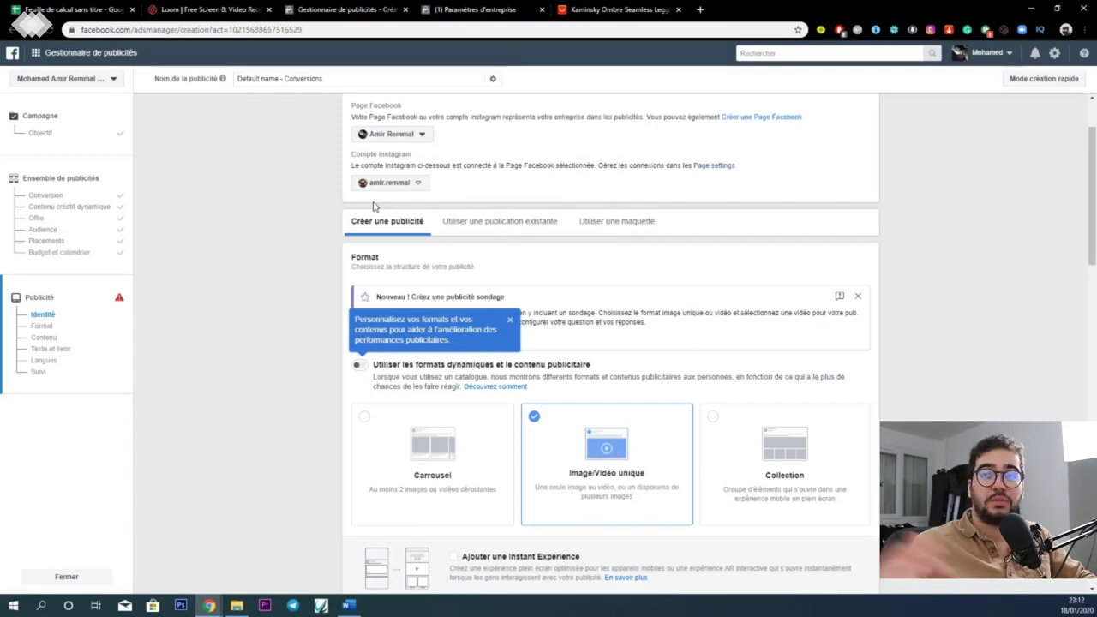
{"action": "left_click", "coordinate": [324, 392]}
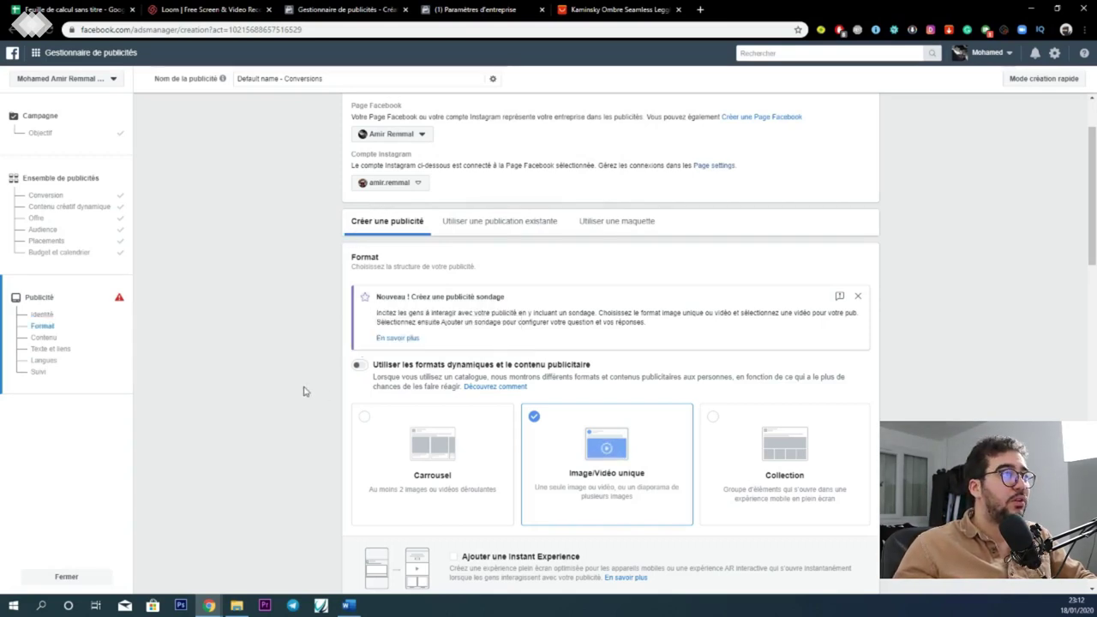
{"action": "scroll", "coordinate": [302, 390], "scroll_direction": "down", "scroll_amount": 2}
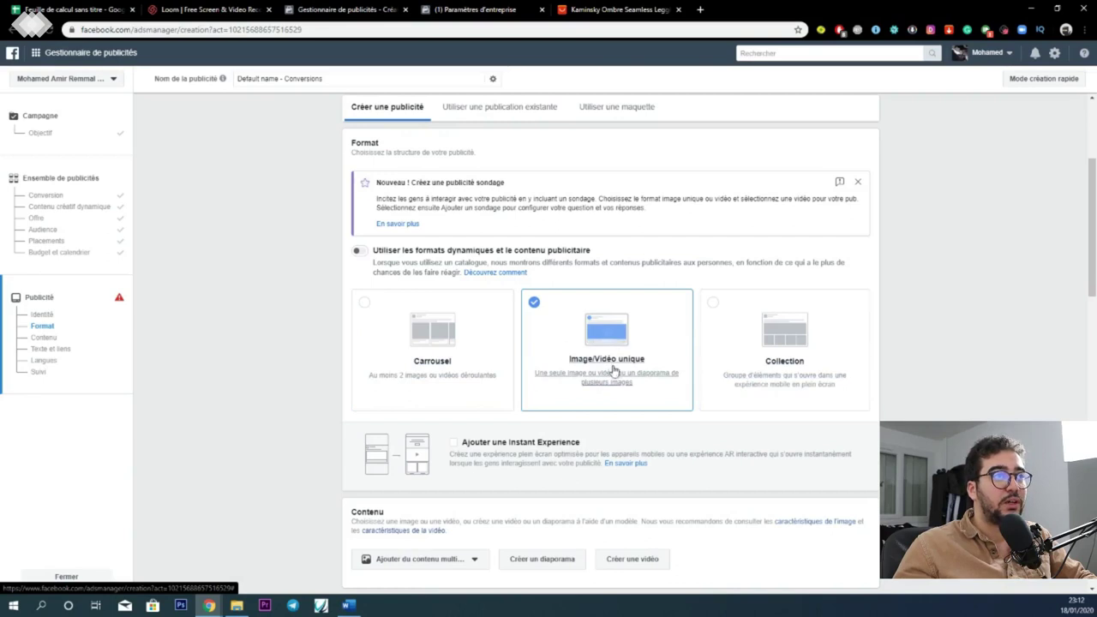
{"action": "scroll", "coordinate": [610, 370], "scroll_direction": "down", "scroll_amount": 2}
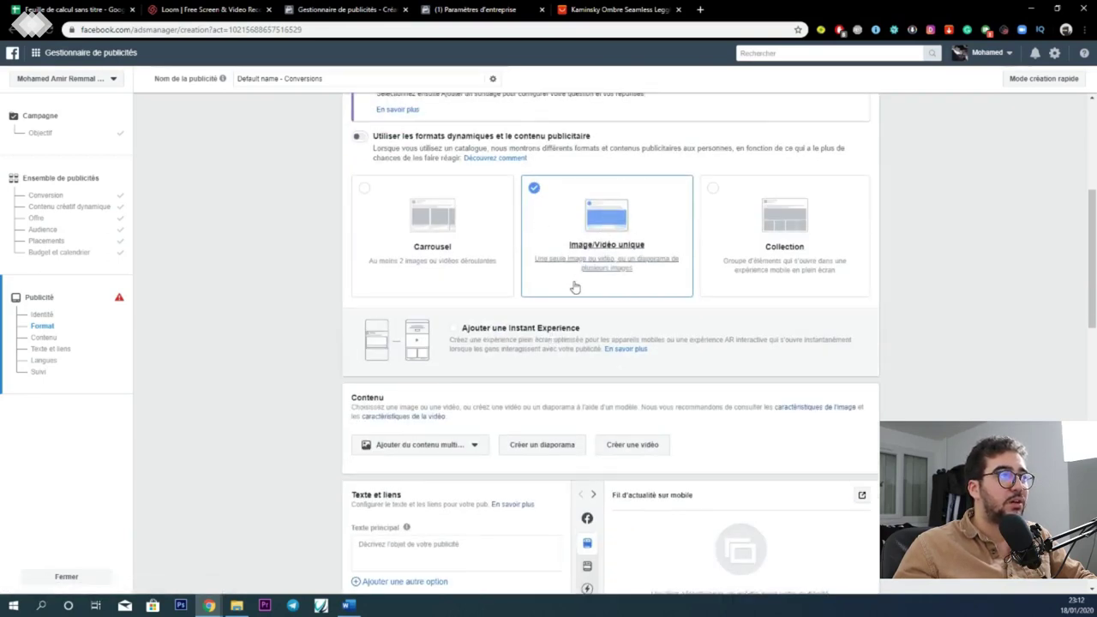
{"action": "scroll", "coordinate": [471, 361], "scroll_direction": "down", "scroll_amount": 2}
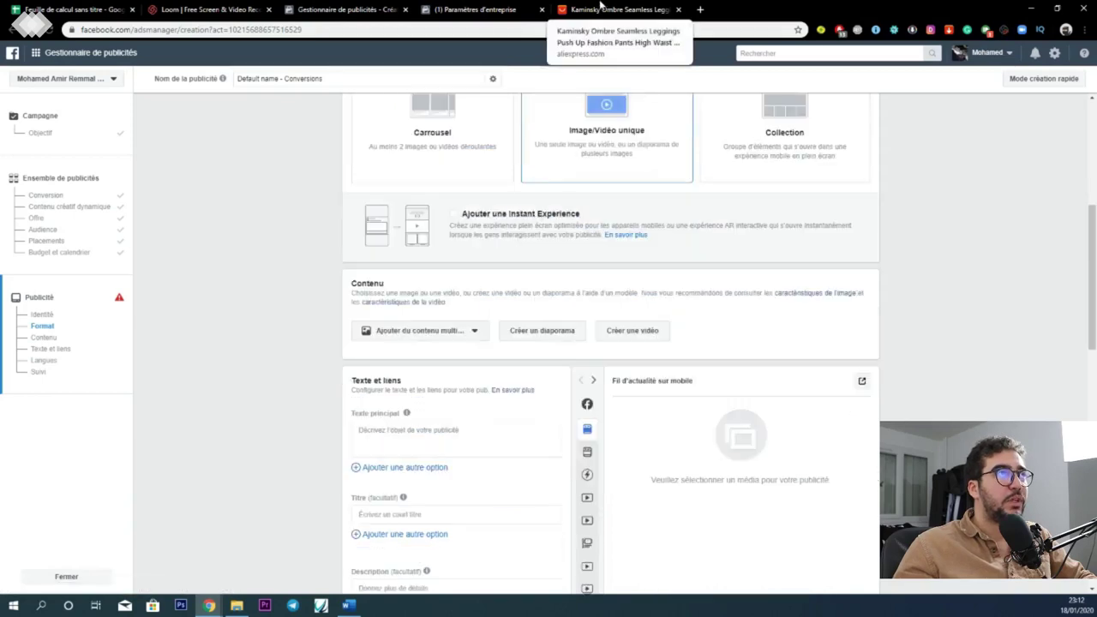
Switch to the AliExpress leggings page and save the gym photo of the turquoise-to-white leggings to Bureau as a JPEG.
{"action": "left_click", "coordinate": [610, 9]}
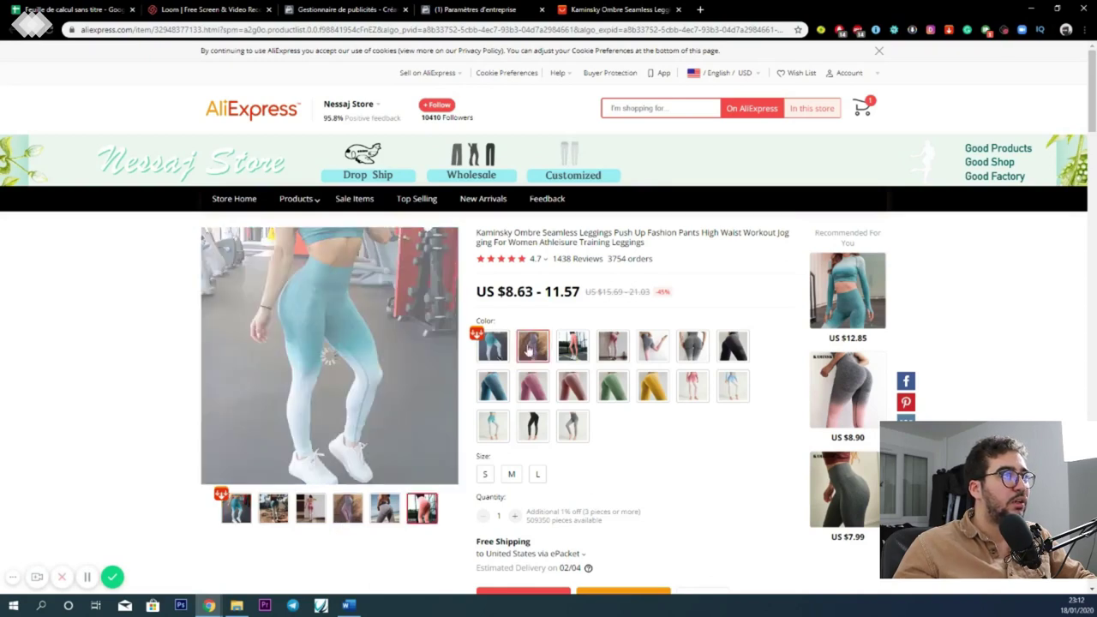
{"action": "scroll", "coordinate": [483, 357], "scroll_direction": "down", "scroll_amount": 7}
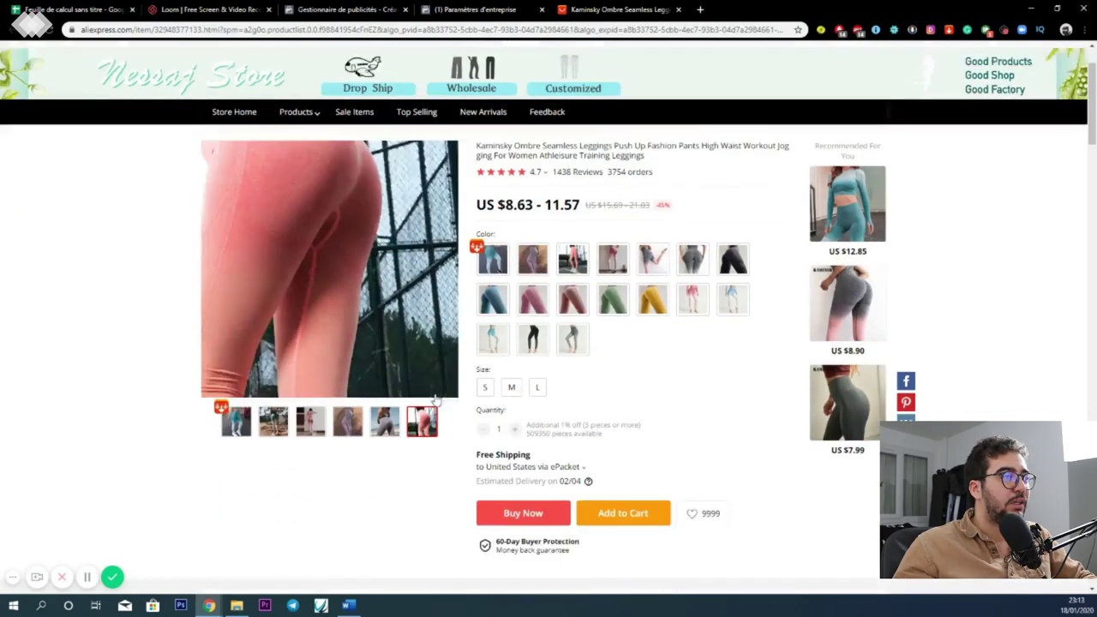
{"action": "scroll", "coordinate": [143, 377], "scroll_direction": "up", "scroll_amount": 4}
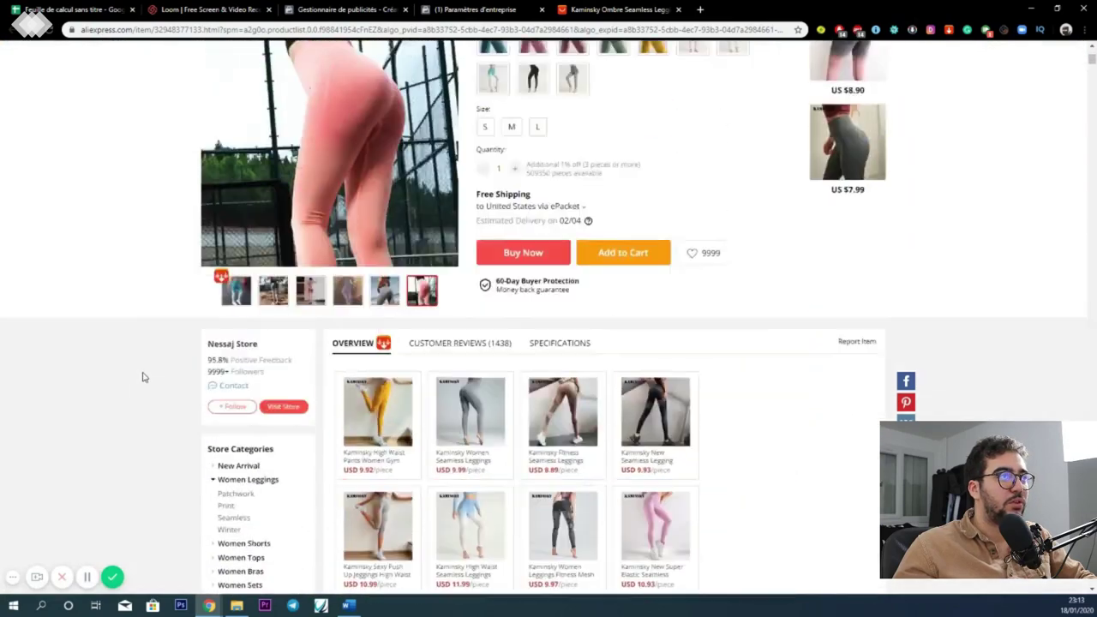
{"action": "scroll", "coordinate": [143, 377], "scroll_direction": "down", "scroll_amount": 10}
{"action": "scroll", "coordinate": [557, 313], "scroll_direction": "down", "scroll_amount": 15}
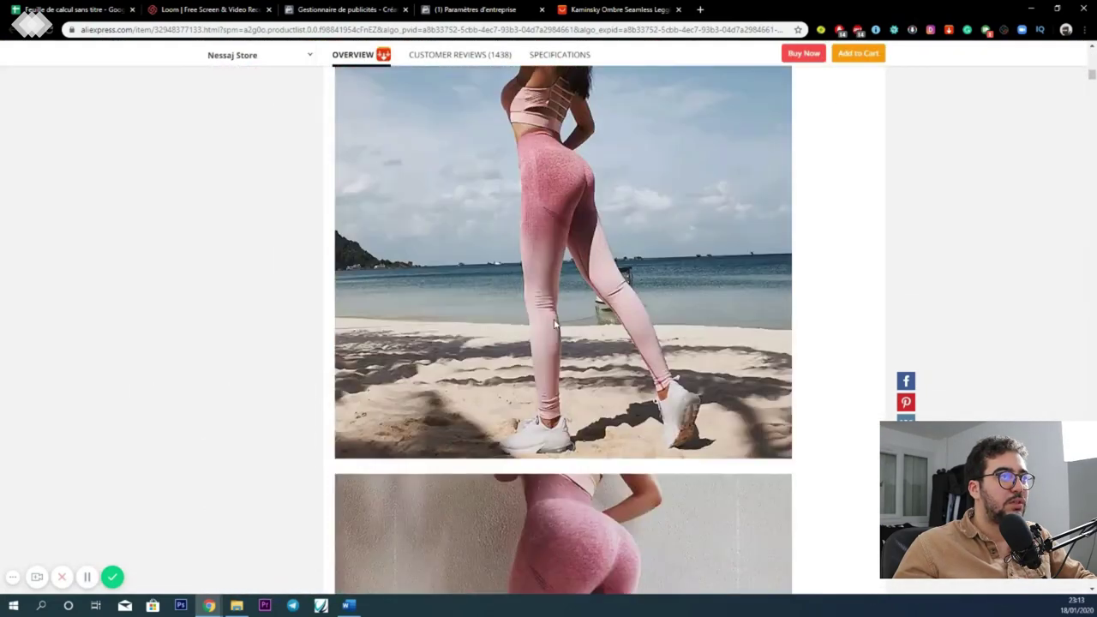
{"action": "scroll", "coordinate": [555, 322], "scroll_direction": "down", "scroll_amount": 8}
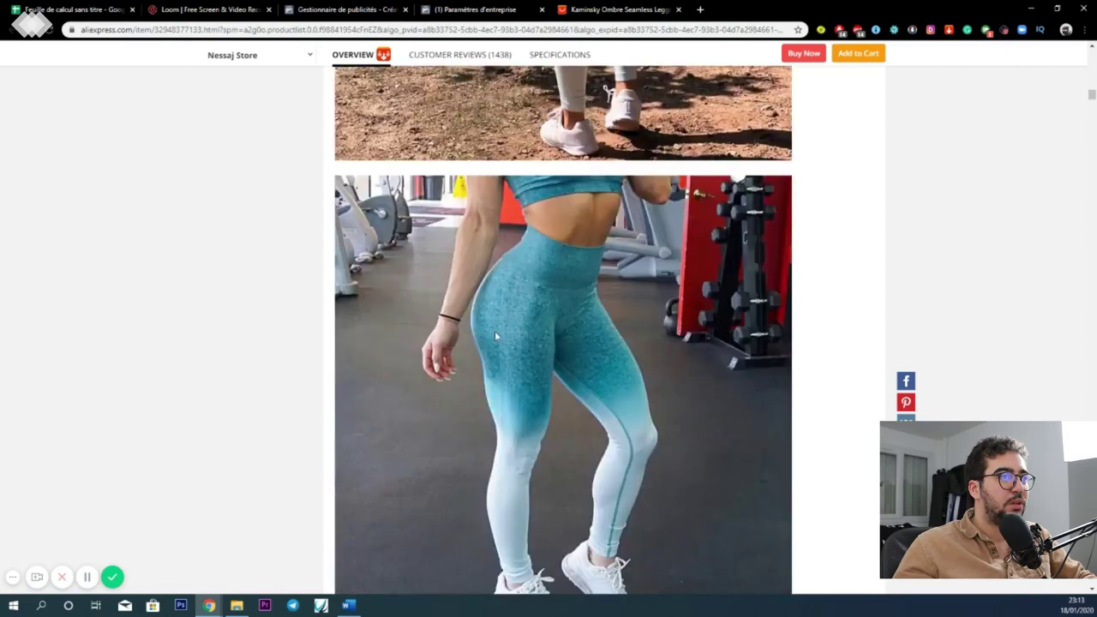
{"action": "right_click", "coordinate": [494, 334]}
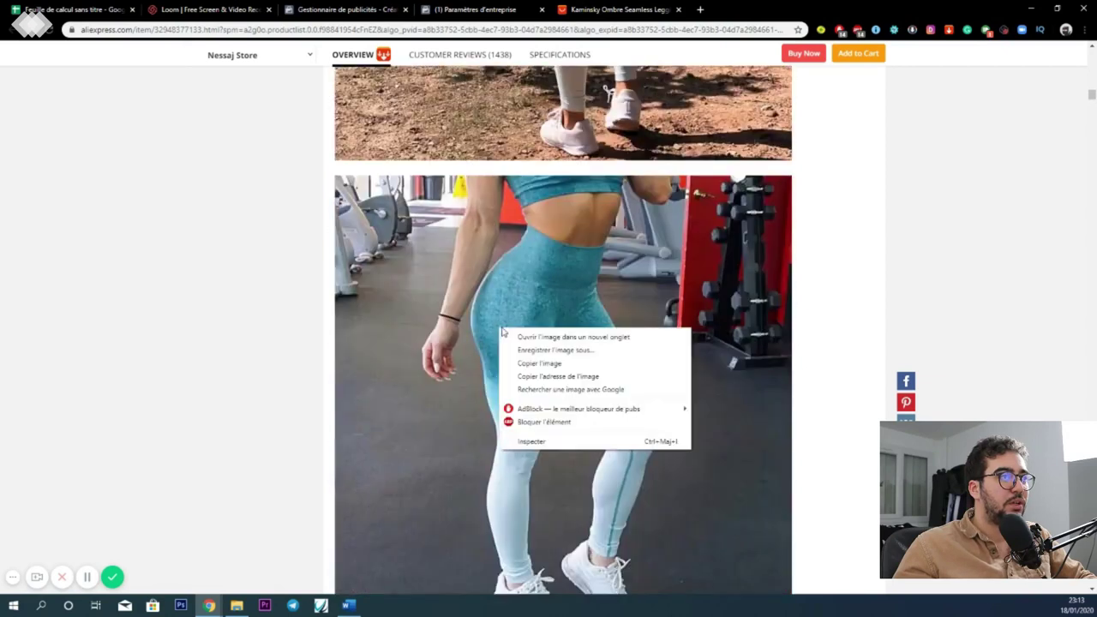
{"action": "left_click", "coordinate": [555, 351]}
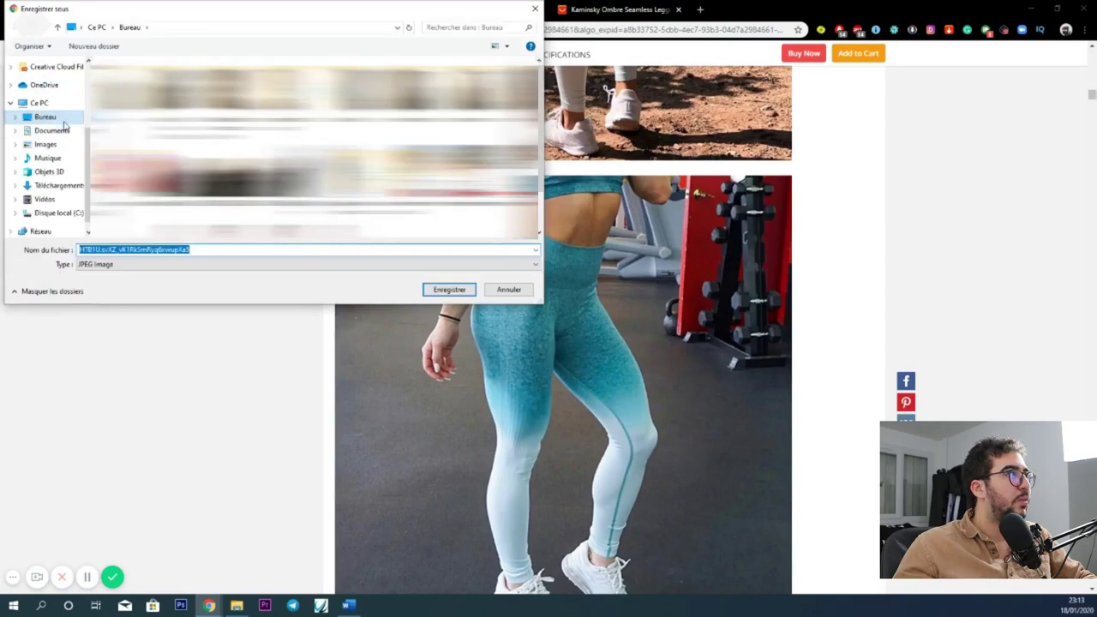
{"action": "left_click", "coordinate": [65, 120]}
{"action": "left_click", "coordinate": [454, 291]}
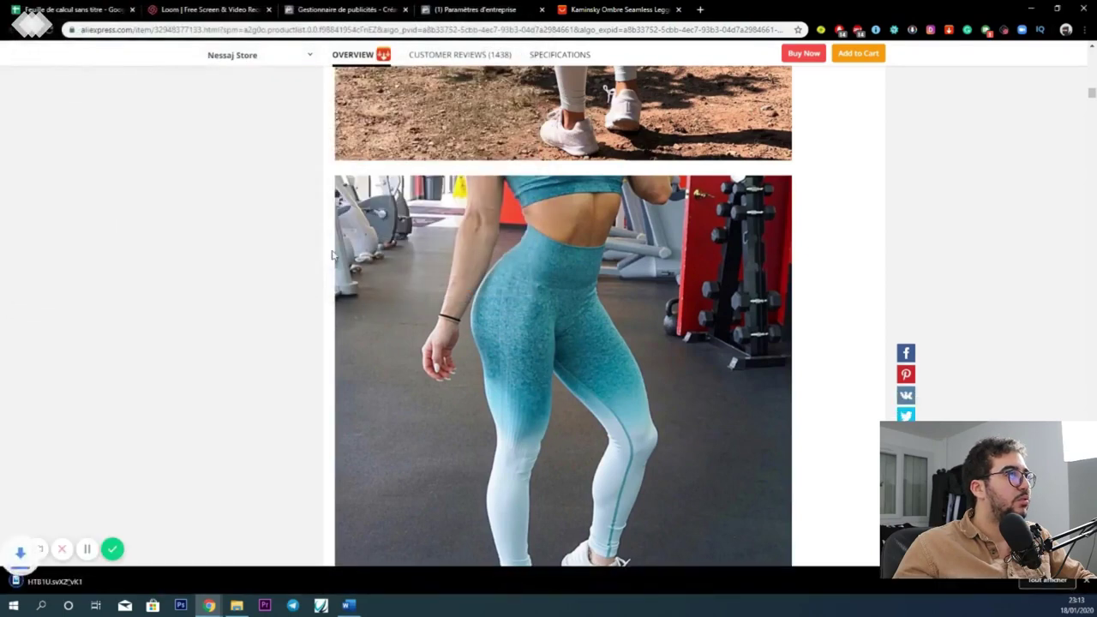
Return to Ads Manager and add the saved turquoise leggings photo as the ad's image.
{"action": "left_click", "coordinate": [472, 7]}
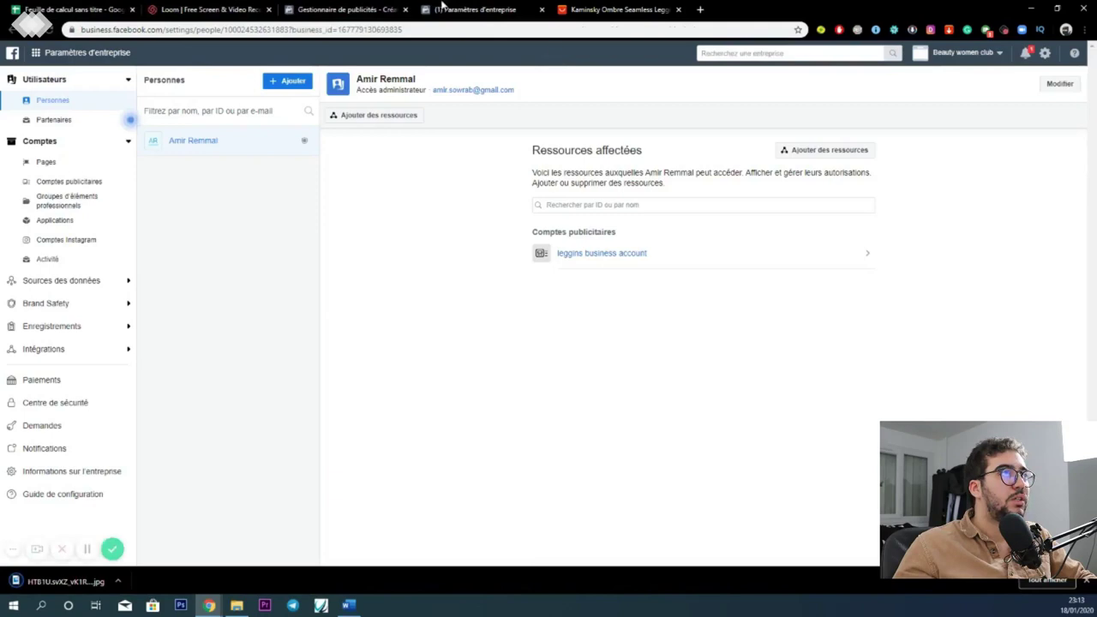
{"action": "left_click", "coordinate": [347, 9]}
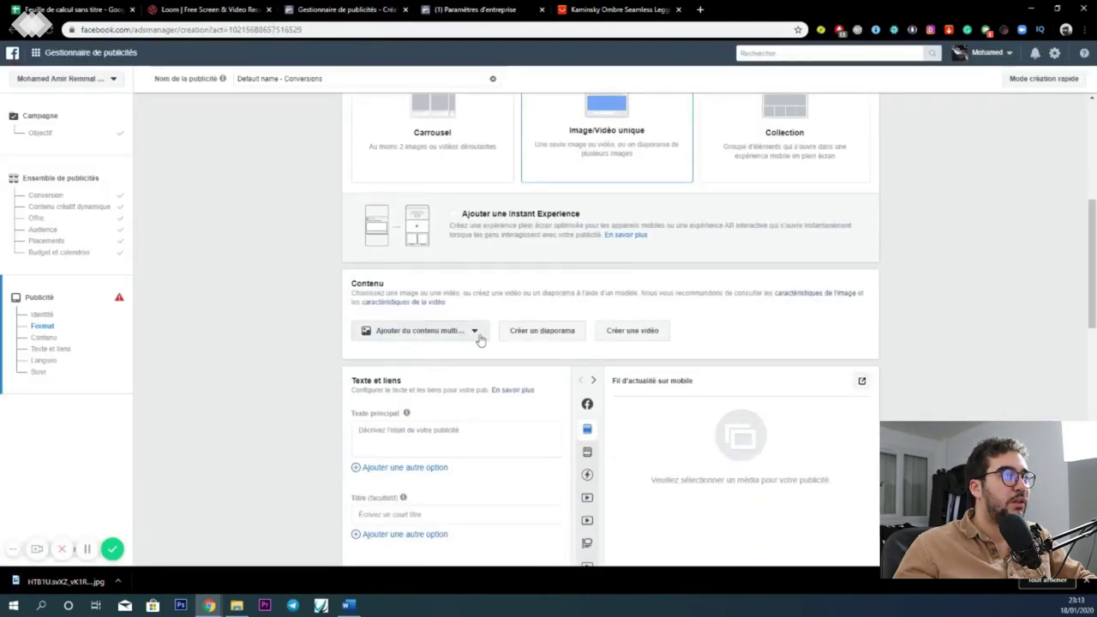
{"action": "left_click", "coordinate": [467, 333]}
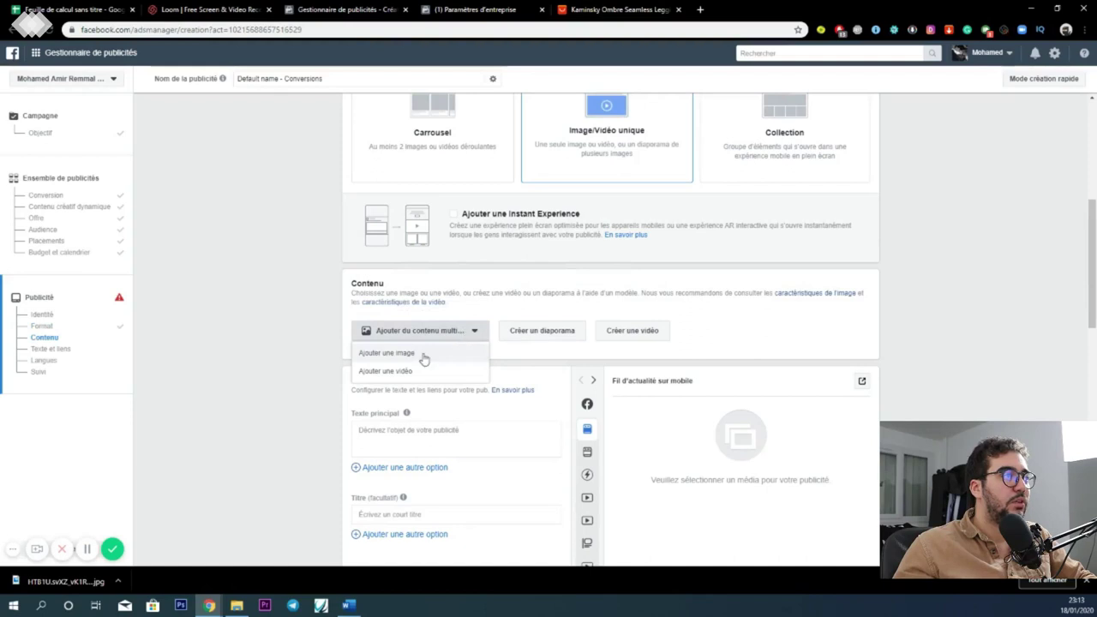
{"action": "left_click", "coordinate": [387, 353]}
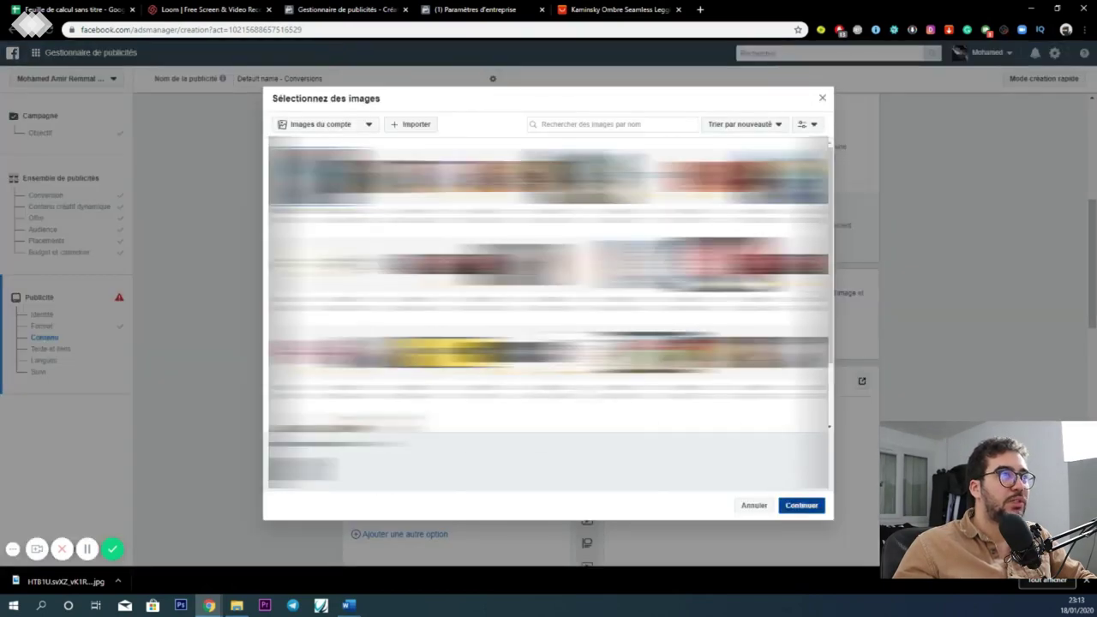
{"action": "left_click", "coordinate": [801, 505]}
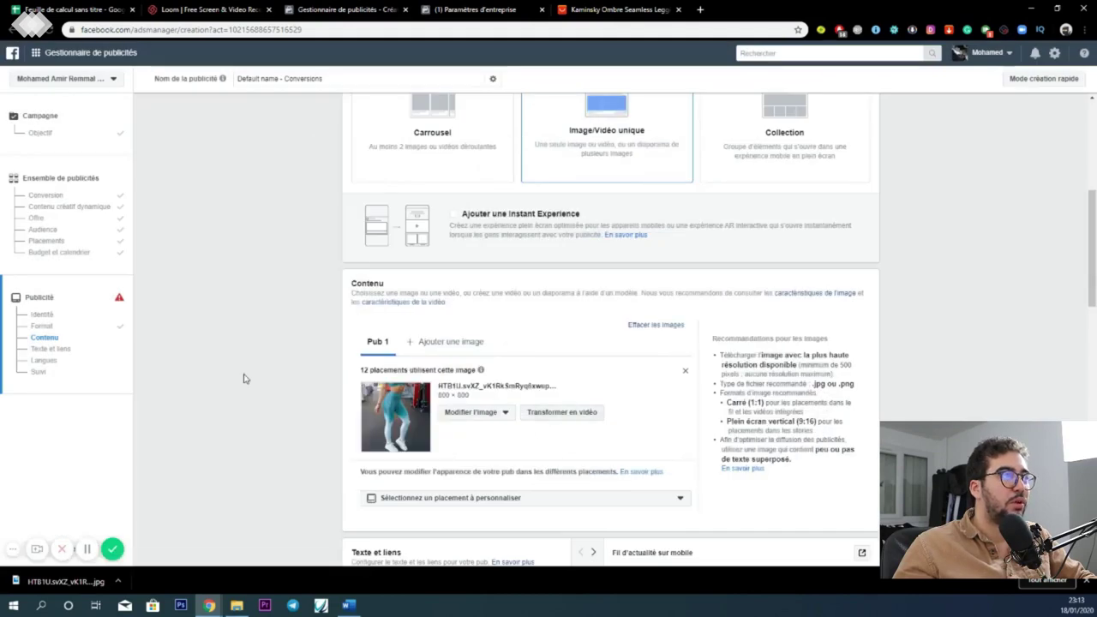
Enter "SOLDES -50% 50 pieces vmlreaoge" as the ad's primary text.
{"action": "scroll", "coordinate": [415, 380], "scroll_direction": "down", "scroll_amount": 3}
{"action": "left_click", "coordinate": [415, 380]}
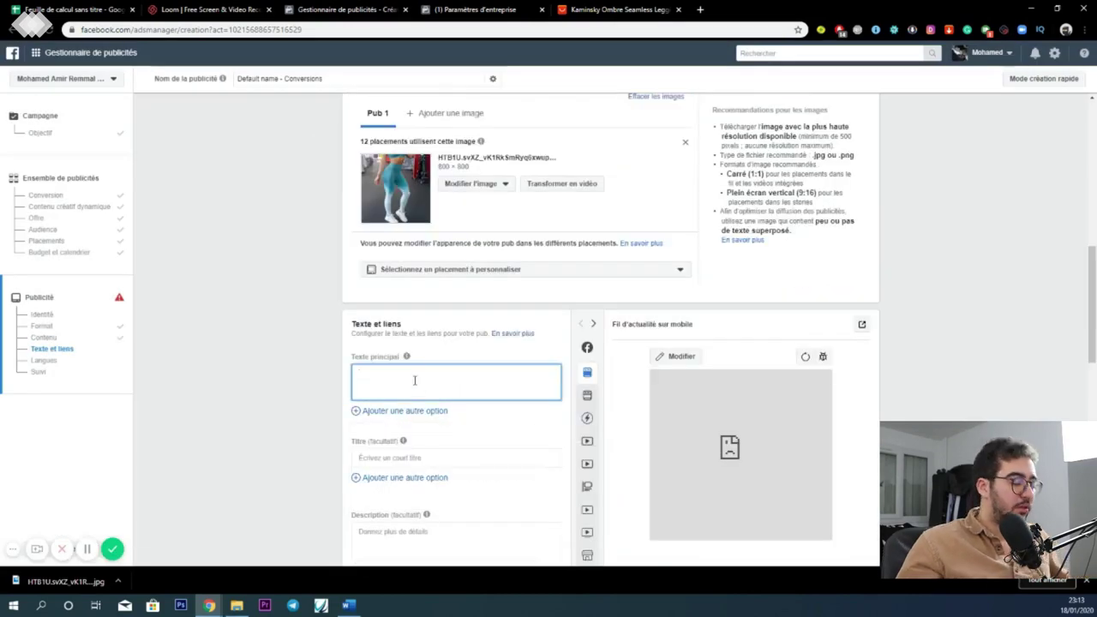
{"action": "type", "text": "SOLDES -50%"}
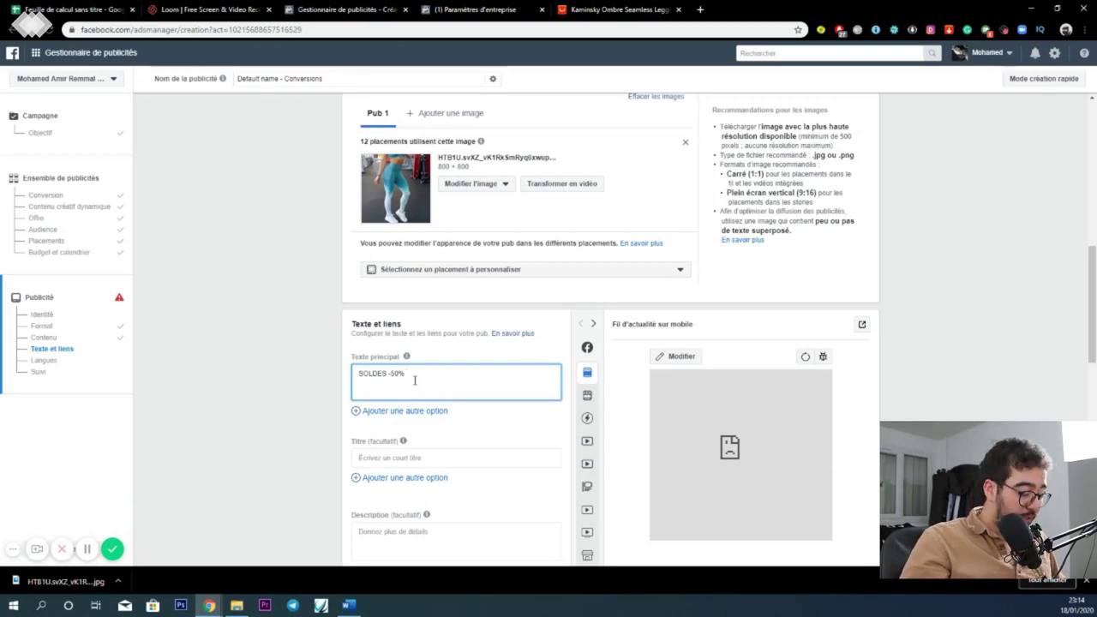
{"action": "type", "text": "0 pieces vmtreaoge"}
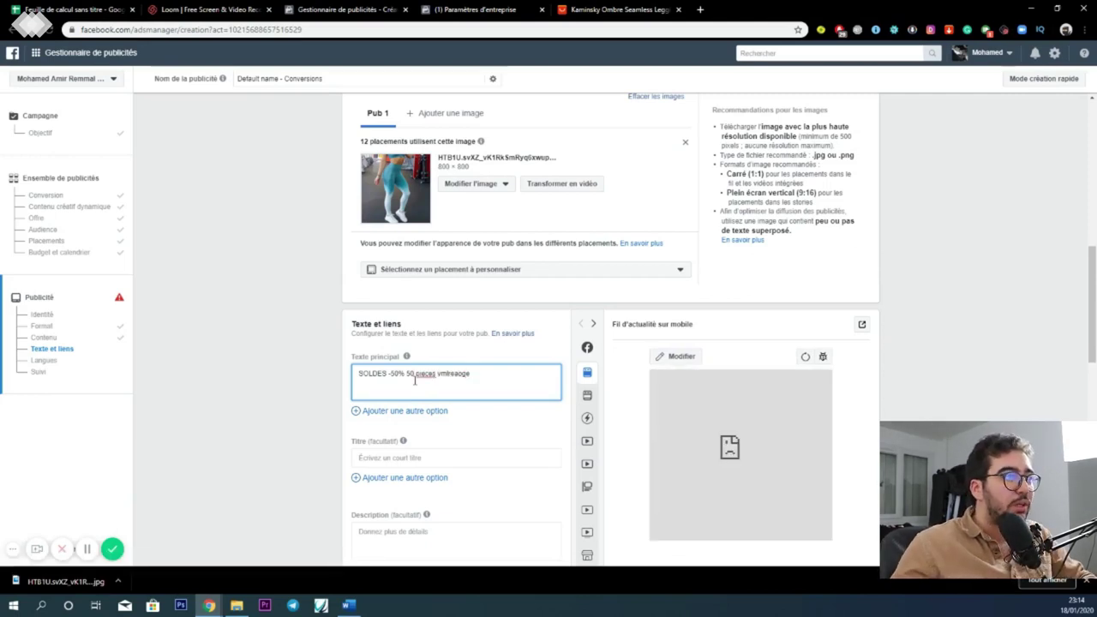
Replace the drafted ad title with "meilleur qualité" and fill the description with placeholder text.
{"action": "scroll", "coordinate": [415, 380], "scroll_direction": "down", "scroll_amount": 2}
{"action": "left_click", "coordinate": [390, 346]}
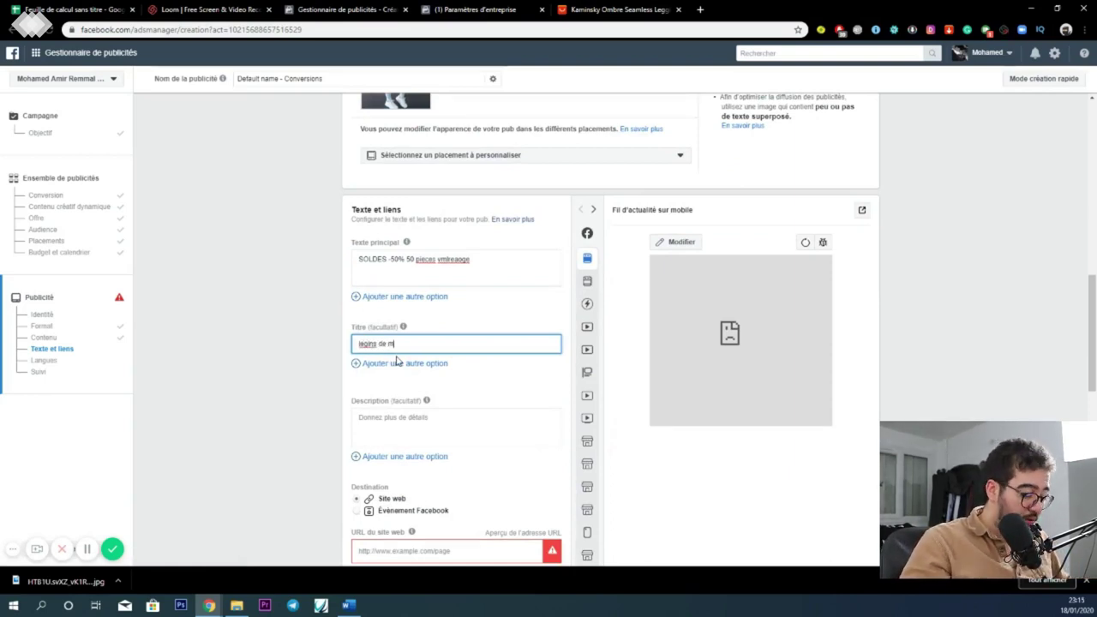
{"action": "key", "text": "BackSpace"}
{"action": "key", "text": "BackSpace"}
{"action": "key", "text": "BackSpace"}
{"action": "key", "text": "BackSpace"}
{"action": "key", "text": "BackSpace"}
{"action": "key", "text": "BackSpace"}
{"action": "key", "text": "BackSpace"}
{"action": "key", "text": "BackSpace"}
{"action": "key", "text": "BackSpace"}
{"action": "key", "text": "BackSpace"}
{"action": "key", "text": "BackSpace"}
{"action": "key", "text": "BackSpace"}
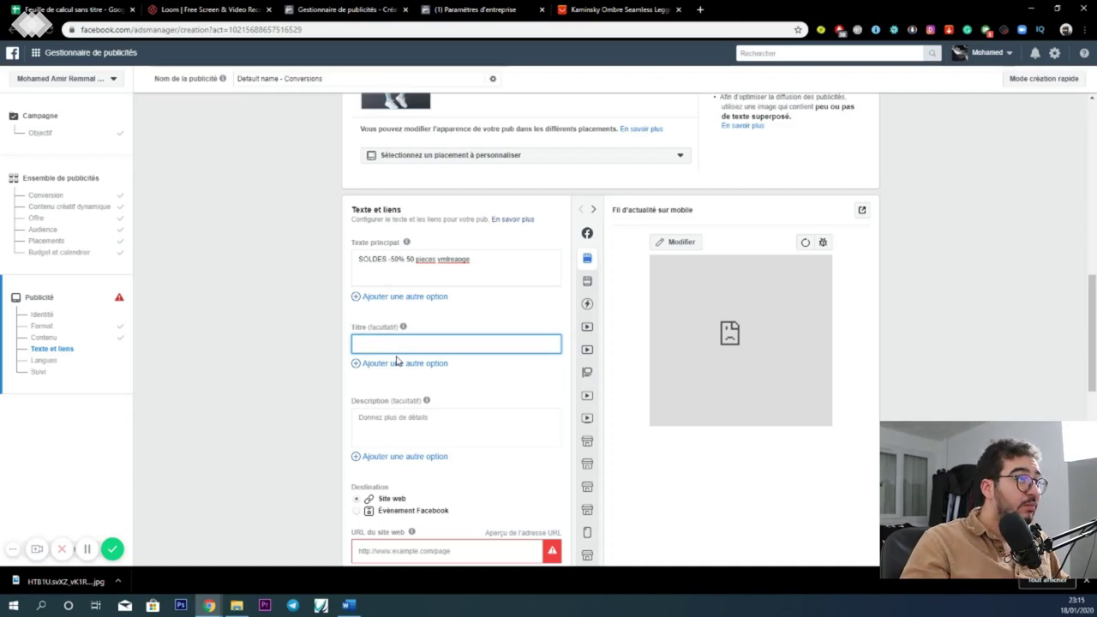
{"action": "type", "text": "meilleur qualité"}
{"action": "key", "text": "Tab"}
{"action": "type", "text": "hhhzhhhf"}
{"action": "scroll", "coordinate": [326, 306], "scroll_direction": "down", "scroll_amount": 2}
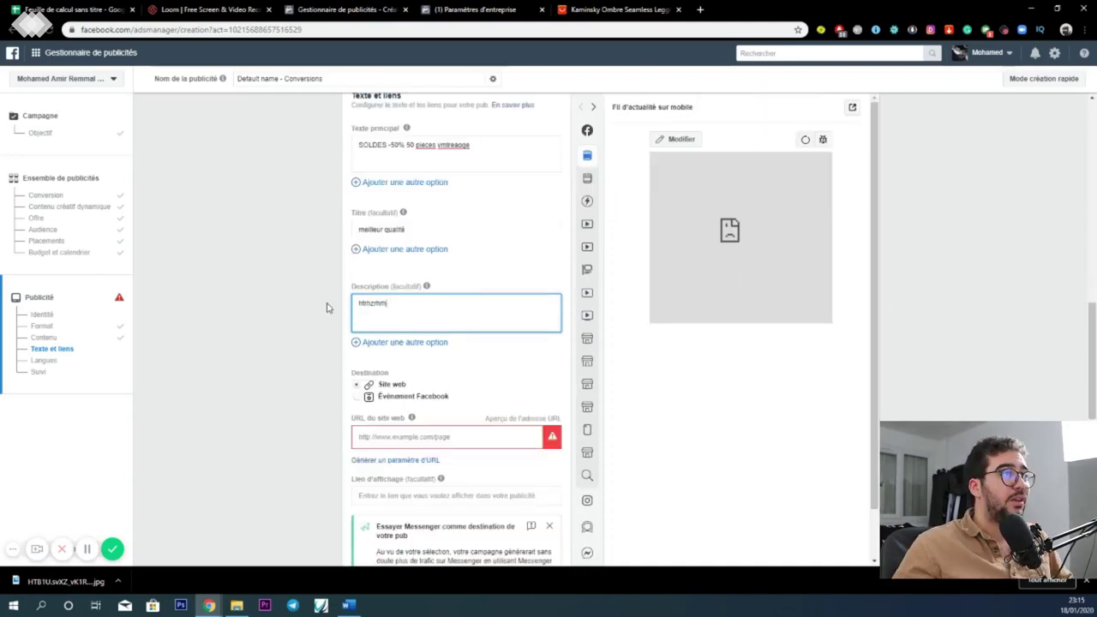
{"action": "scroll", "coordinate": [465, 342], "scroll_direction": "down", "scroll_amount": 2}
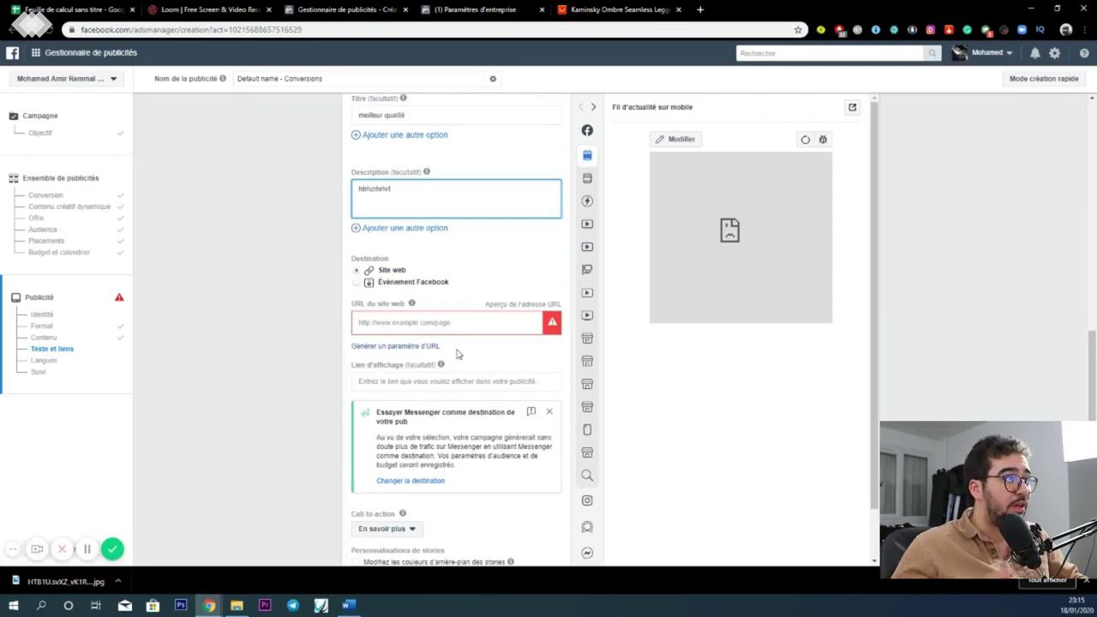
{"action": "left_click", "coordinate": [380, 323]}
{"action": "type", "text": "www.le"}
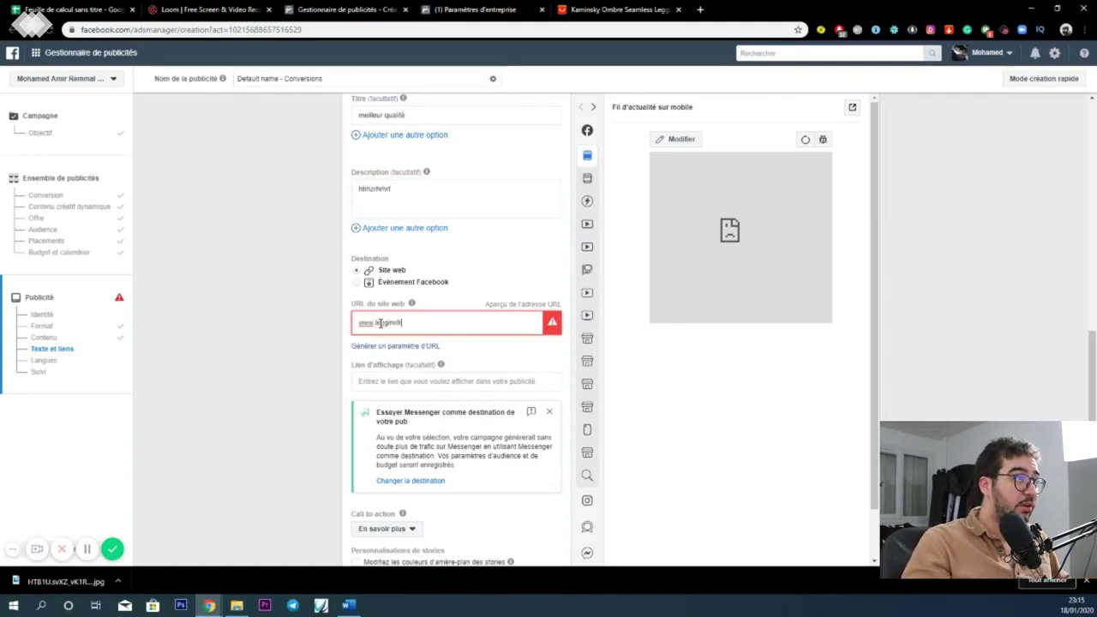
{"action": "type", "text": "gginsfrance.fr"}
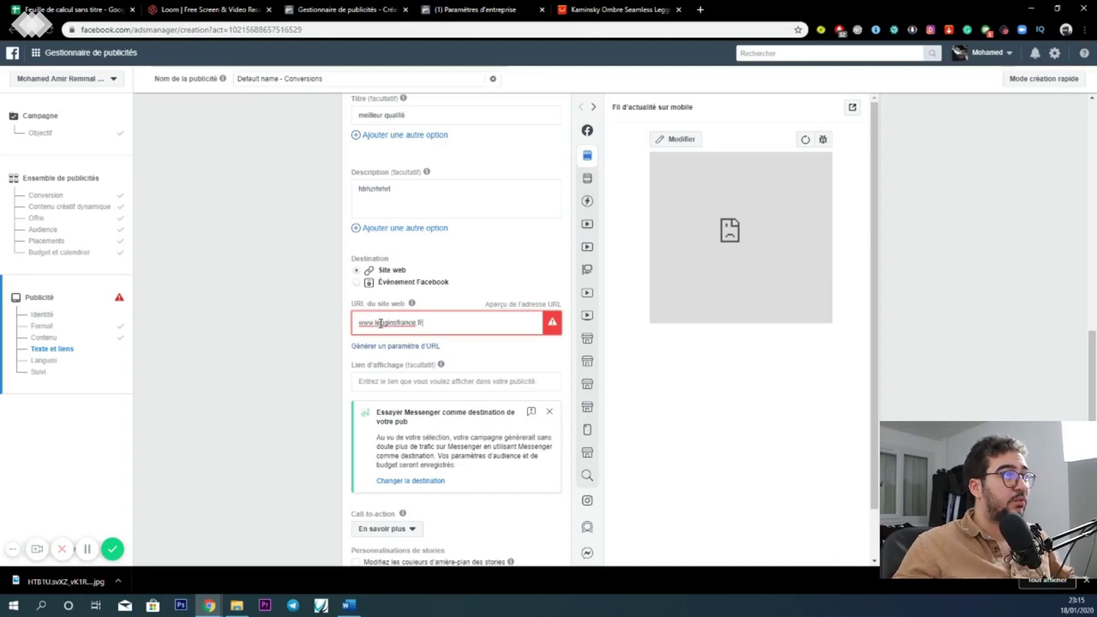
Set the ad's call to action to Acheter.
{"action": "scroll", "coordinate": [377, 291], "scroll_direction": "down", "scroll_amount": 2}
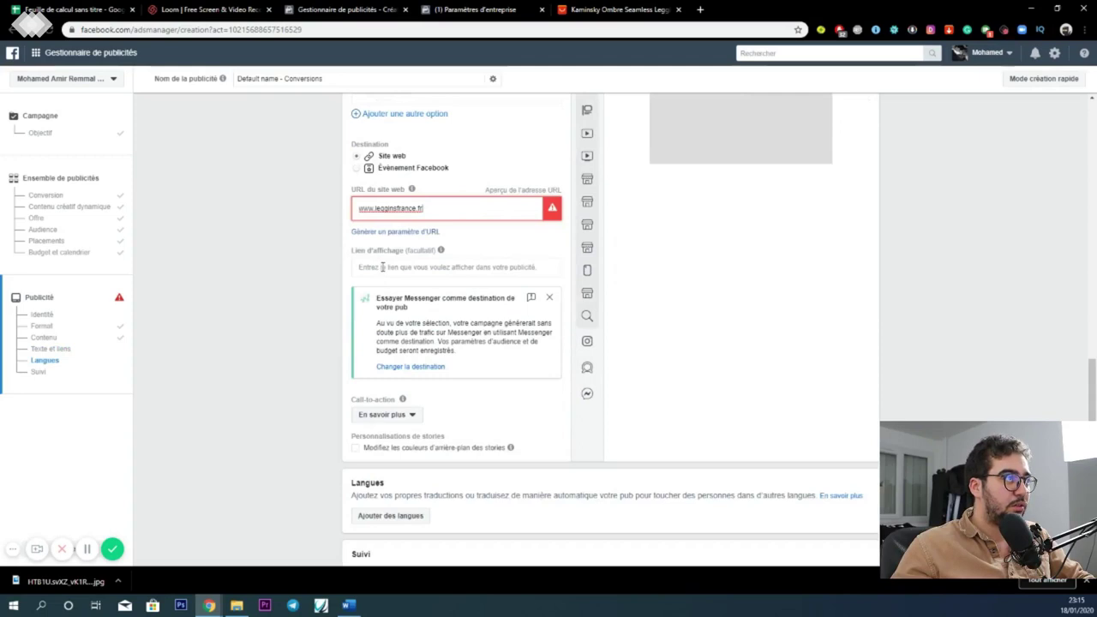
{"action": "scroll", "coordinate": [382, 267], "scroll_direction": "down", "scroll_amount": 2}
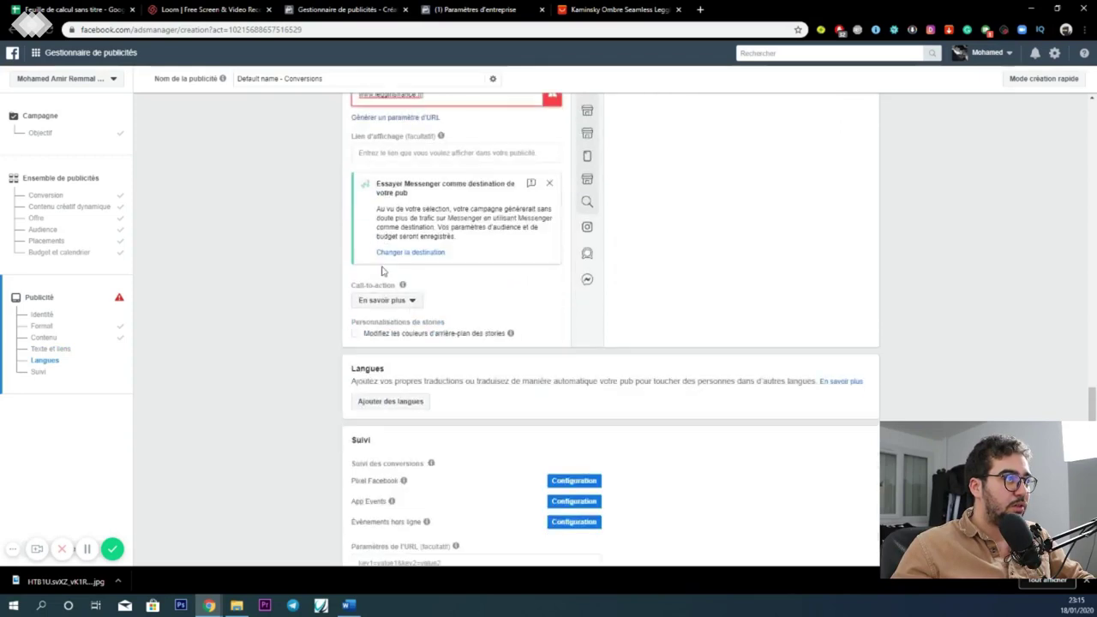
{"action": "left_click", "coordinate": [408, 301]}
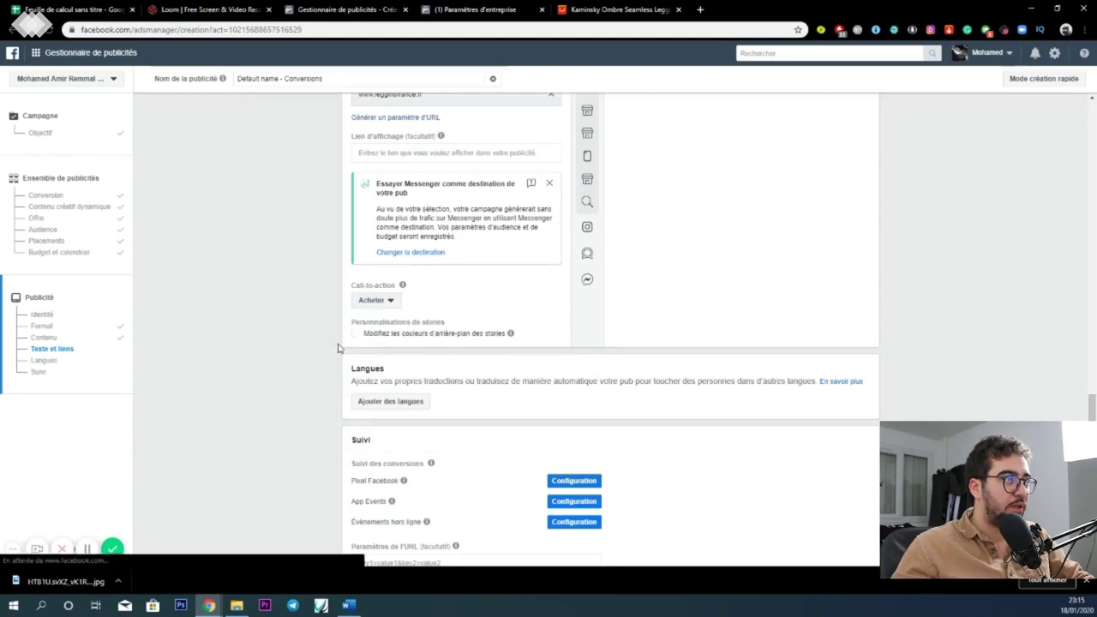
Check the ad's desktop news feed preview and tracking options, and confirm the campaign.
{"action": "scroll", "coordinate": [336, 356], "scroll_direction": "down", "scroll_amount": 2}
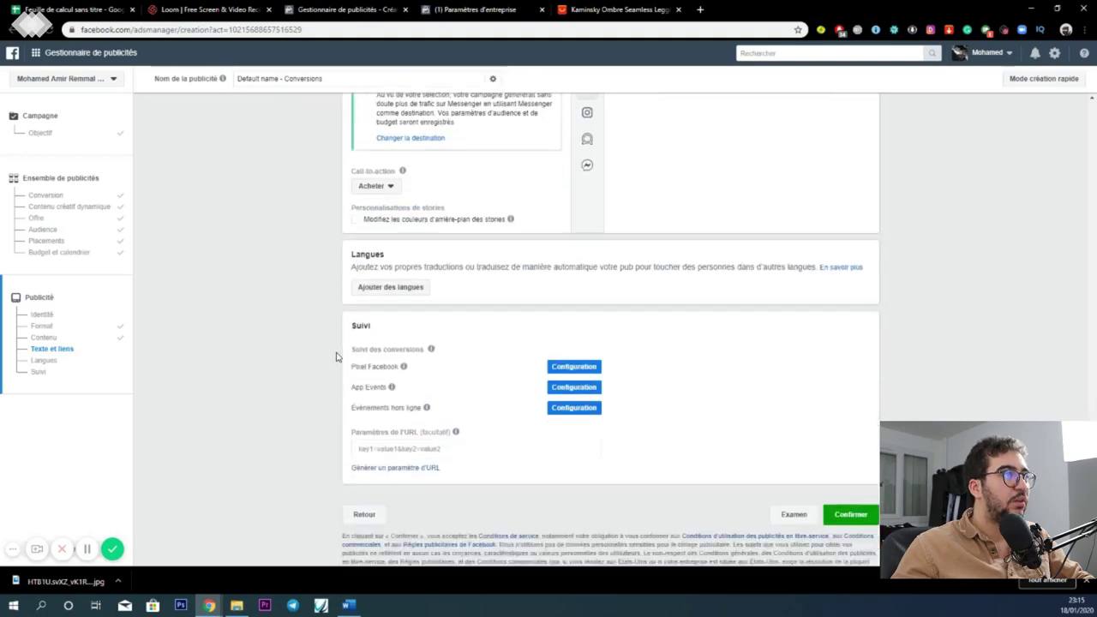
{"action": "scroll", "coordinate": [738, 452], "scroll_direction": "up", "scroll_amount": 6}
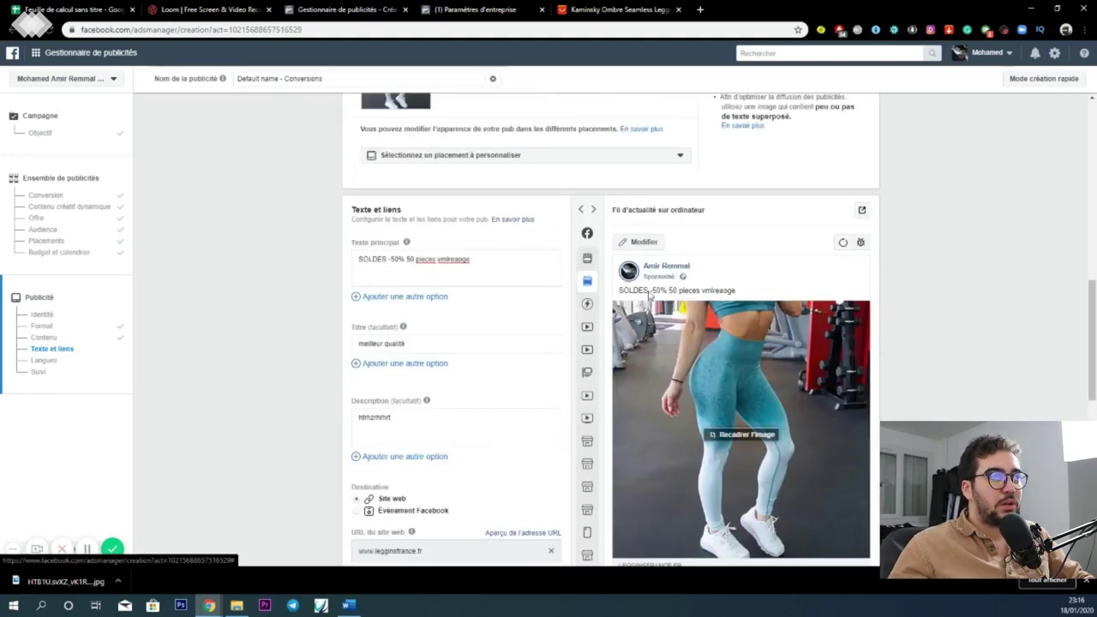
{"action": "scroll", "coordinate": [644, 342], "scroll_direction": "down", "scroll_amount": 2}
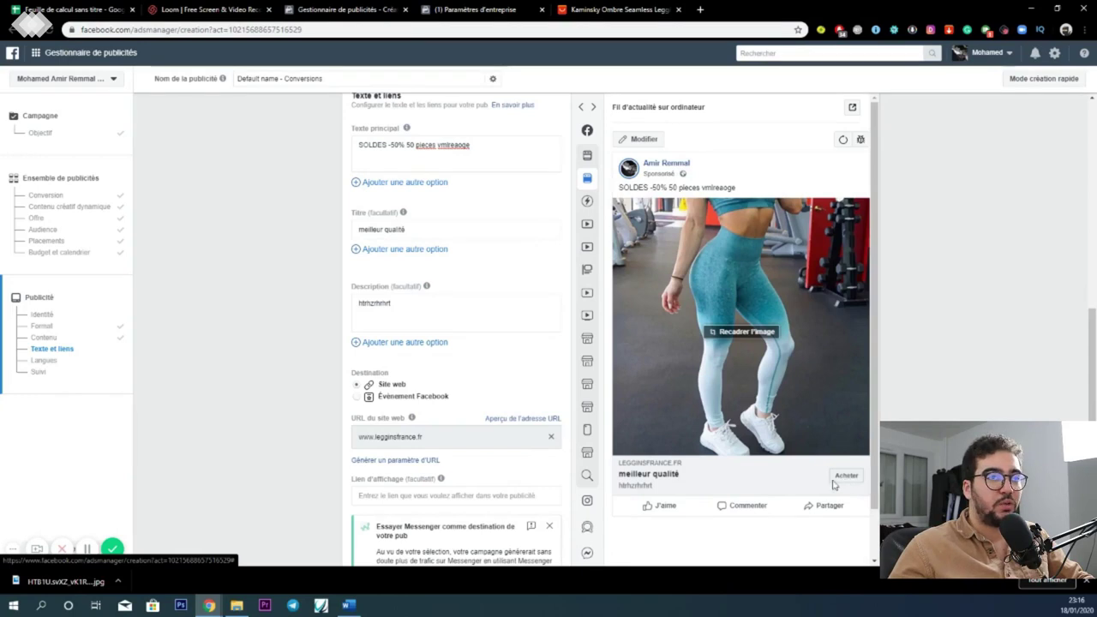
{"action": "scroll", "coordinate": [501, 494], "scroll_direction": "down", "scroll_amount": 10}
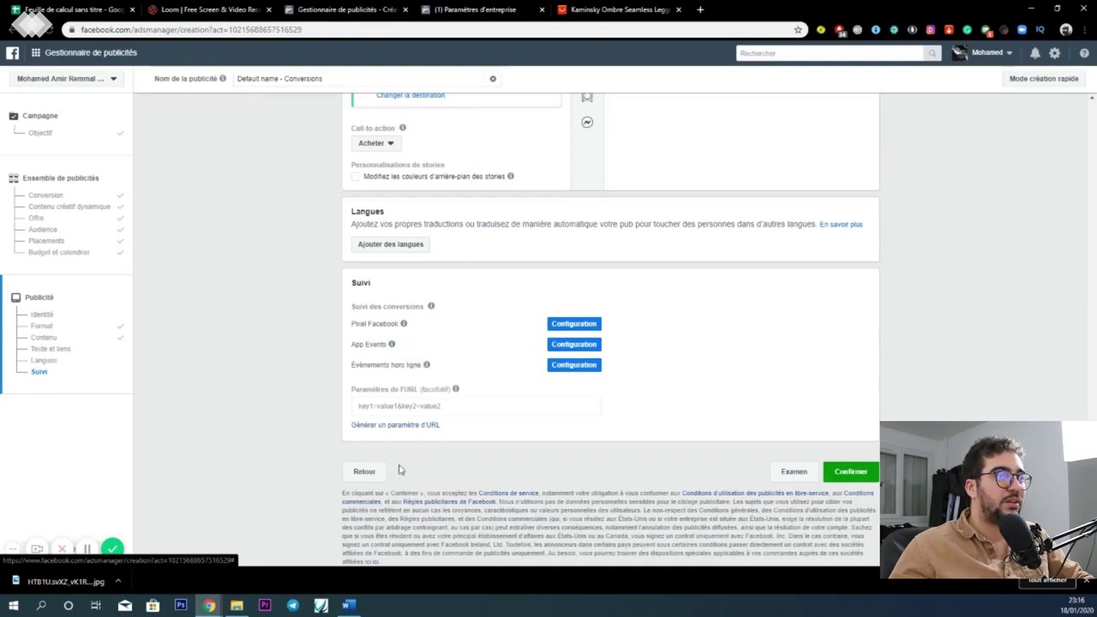
{"action": "left_click", "coordinate": [861, 481]}
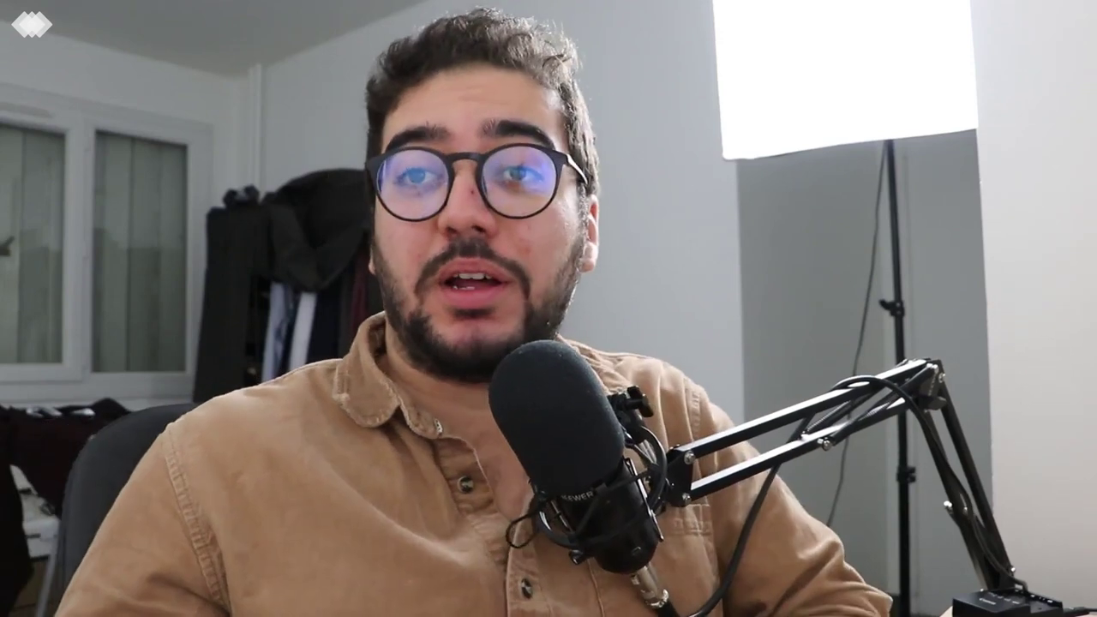